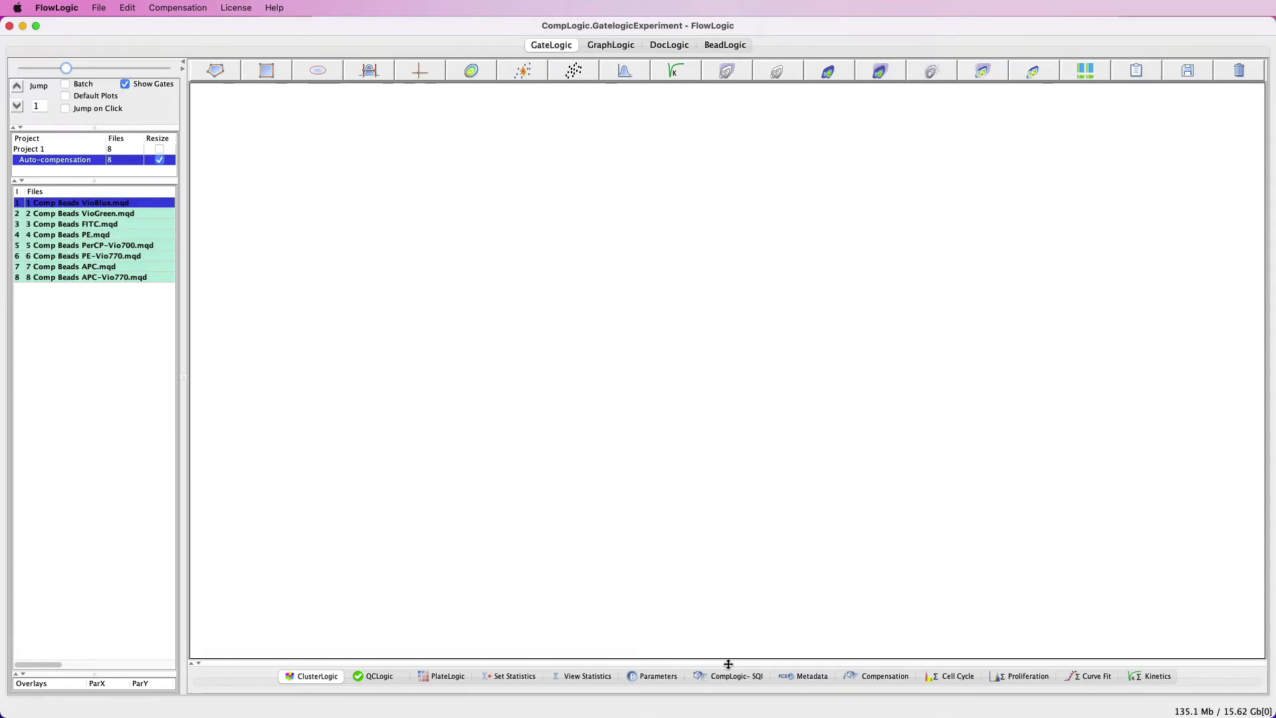
# Step: Raise the canvas splitter and open the CompLogic-SQI tab with its eight Comp Beads files
pyautogui.moveTo(729, 664); pyautogui.dragTo(697, 313)
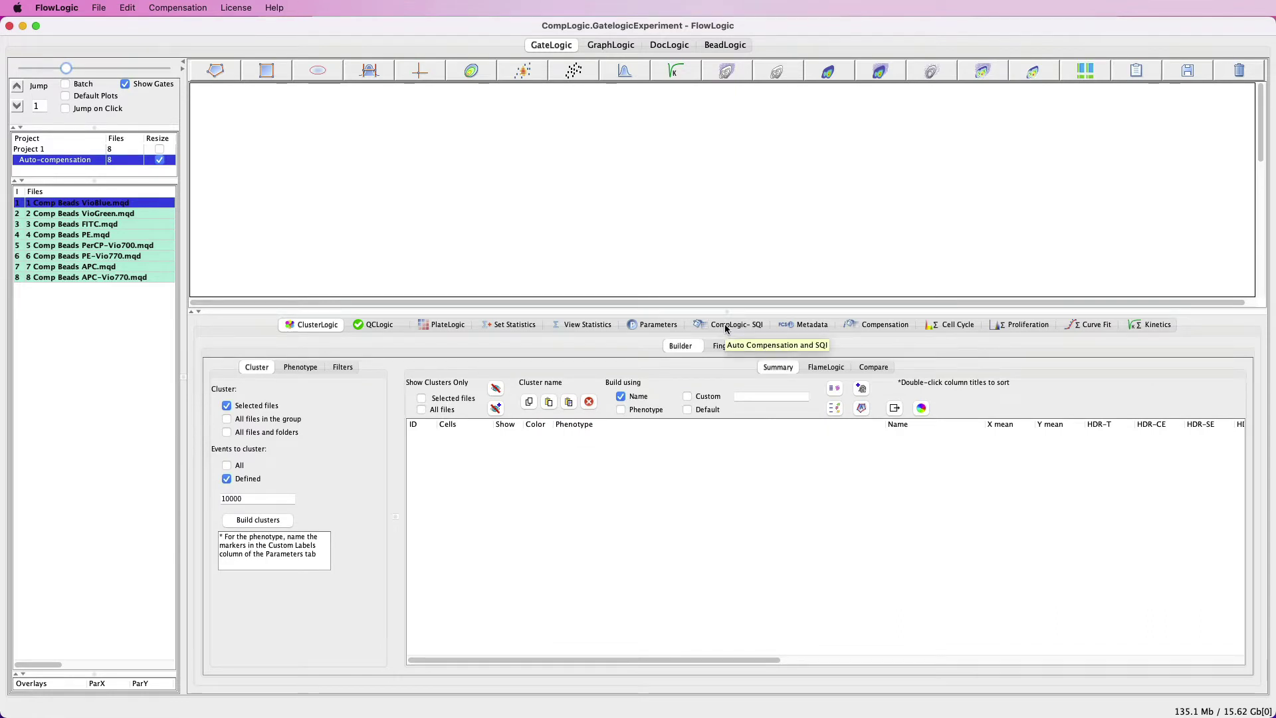
pyautogui.click(725, 325)
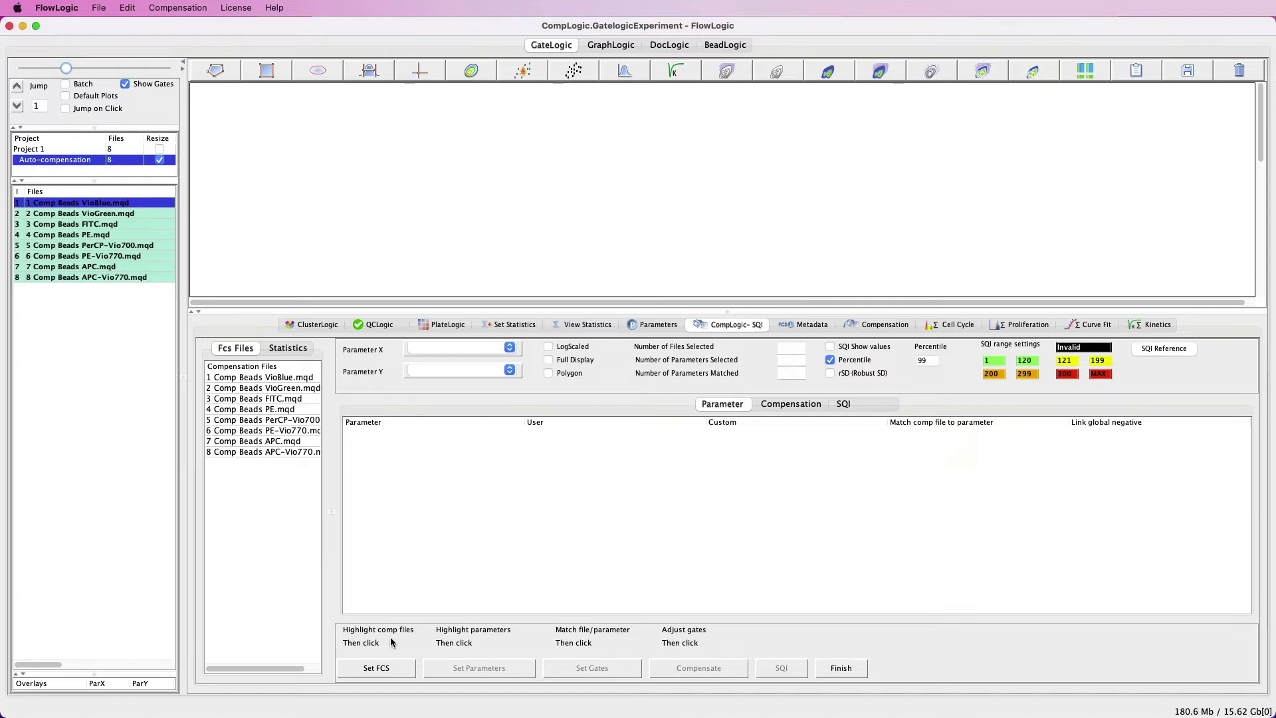
pyautogui.click(270, 379)
# Step: Select all eight Comp Beads files, load them with Set FCS, and enlarge the panel
pyautogui.moveTo(270, 379); pyautogui.dragTo(278, 453)
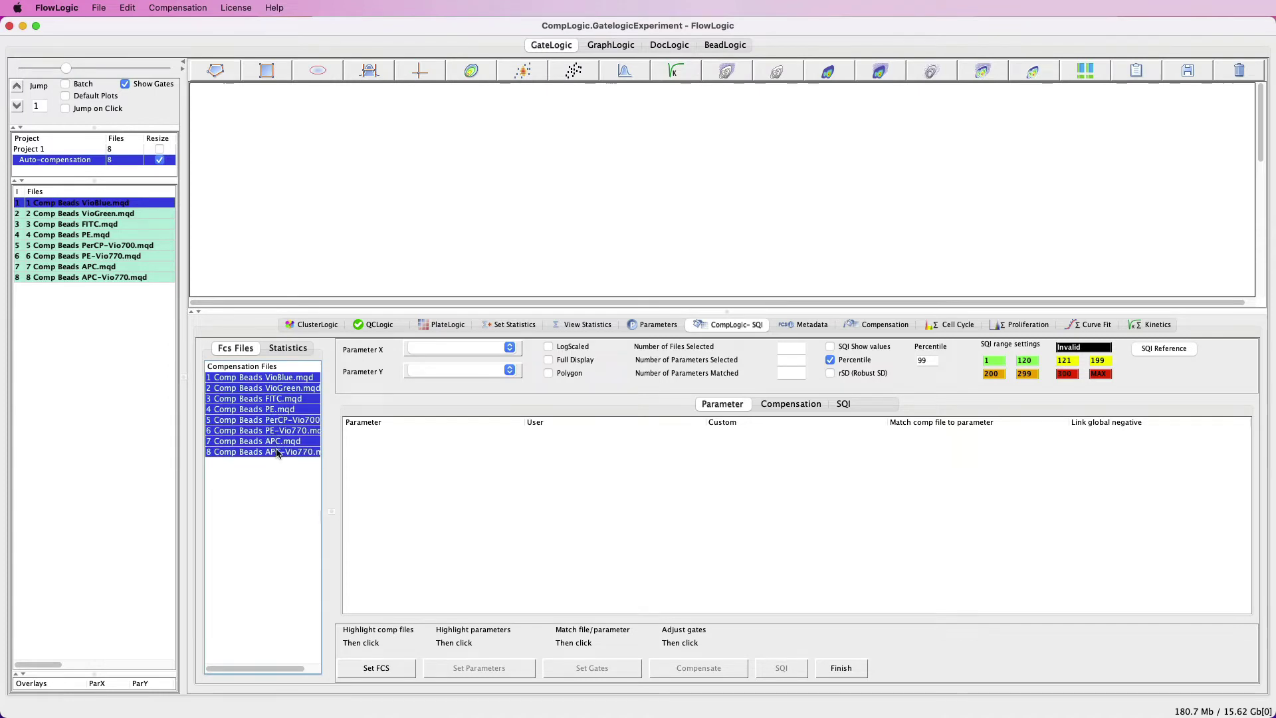
pyautogui.click(365, 668)
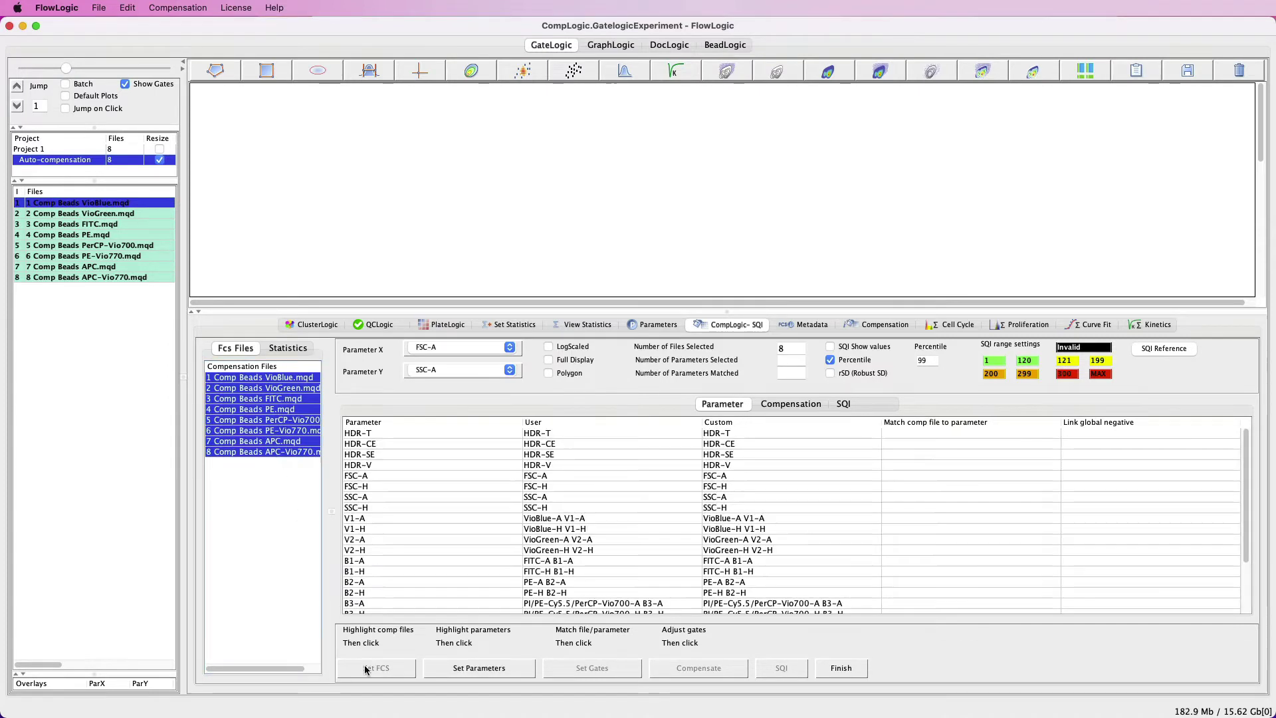
pyautogui.moveTo(730, 309); pyautogui.dragTo(730, 203)
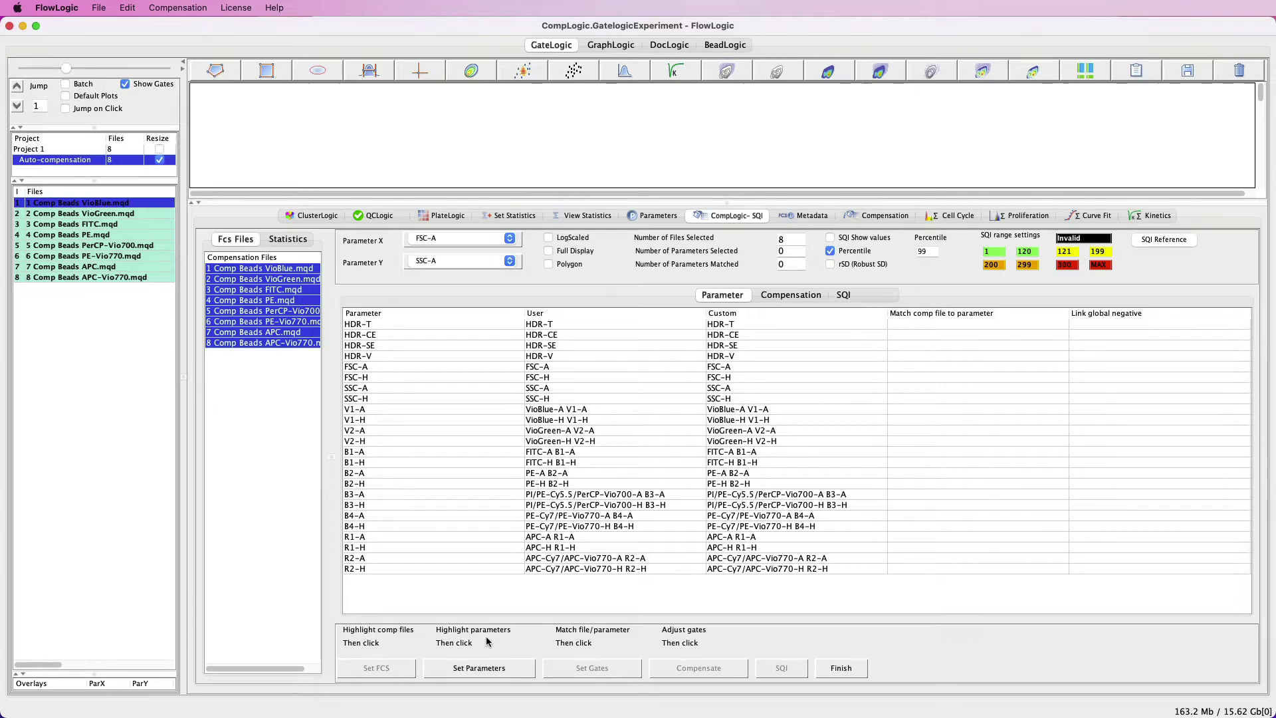
# Step: Match V1-A, V2-A, B1-A, B2-A, B3-A, B4-A, R1-A and R2-A to the eight bead files
pyautogui.click(767, 412)
pyautogui.keyDown('super'); pyautogui.click(766, 430); pyautogui.keyUp('super')
pyautogui.keyDown('super'); pyautogui.click(765, 452); pyautogui.keyUp('super')
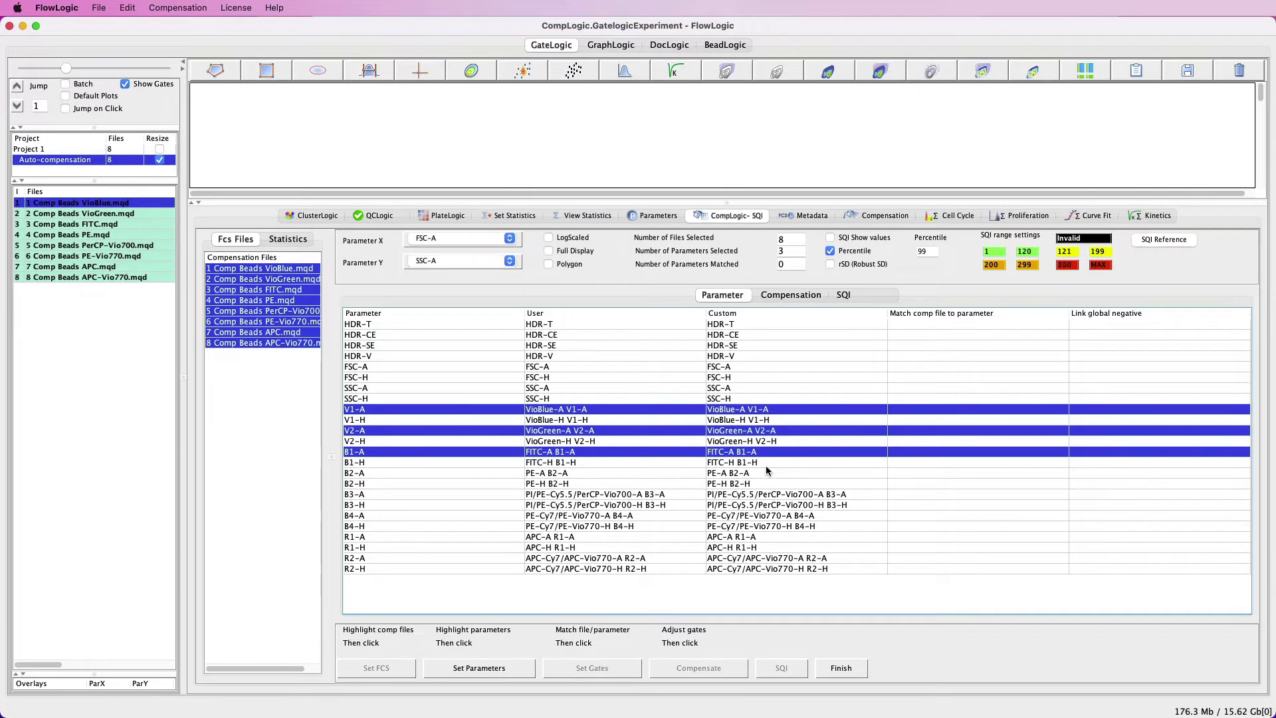
pyautogui.keyDown('super'); pyautogui.click(767, 473); pyautogui.keyUp('super')
pyautogui.keyDown('super'); pyautogui.click(769, 494); pyautogui.keyUp('super')
pyautogui.keyDown('super'); pyautogui.click(772, 515); pyautogui.keyUp('super')
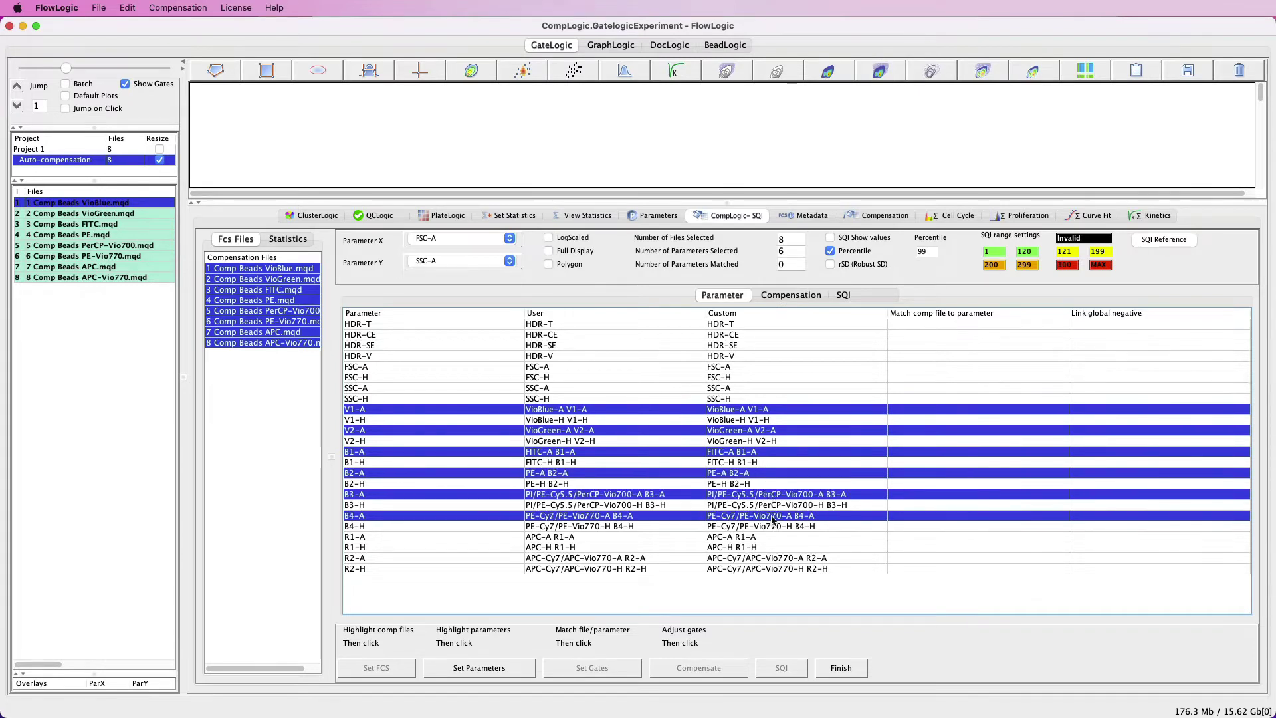
pyautogui.keyDown('super'); pyautogui.click(774, 537); pyautogui.keyUp('super')
pyautogui.keyDown('super'); pyautogui.click(778, 558); pyautogui.keyUp('super')
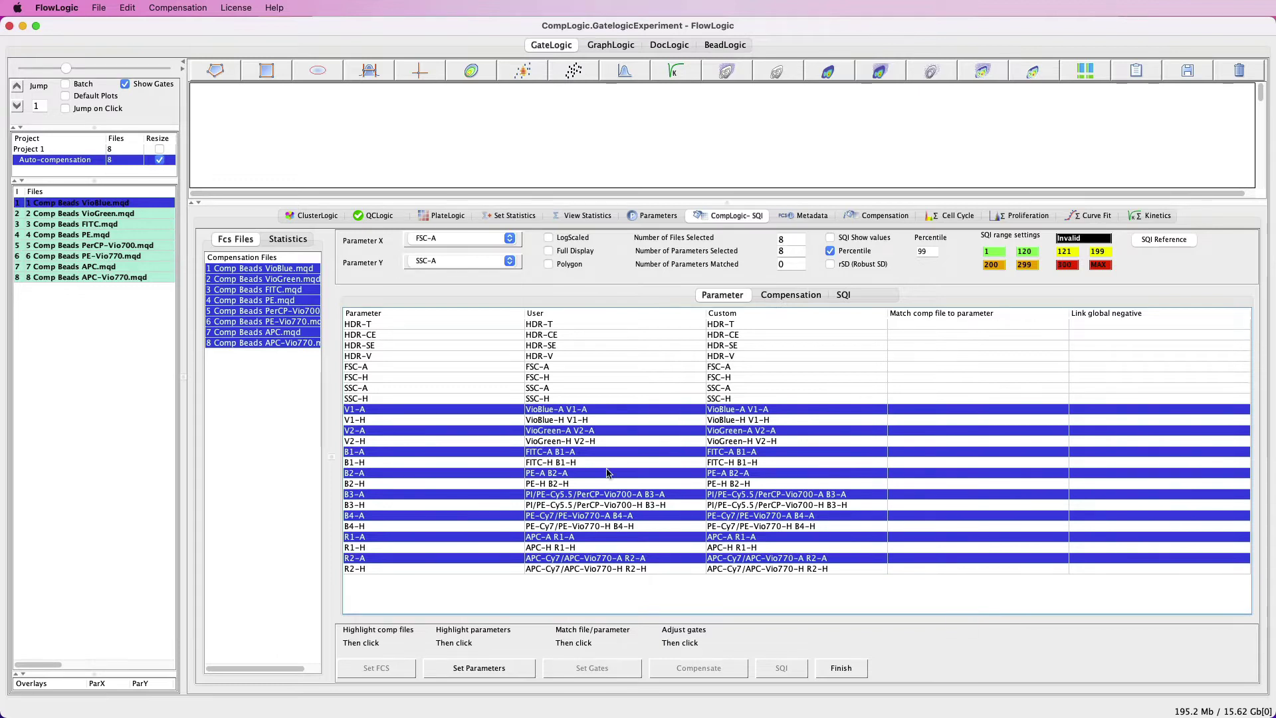
pyautogui.click(467, 668)
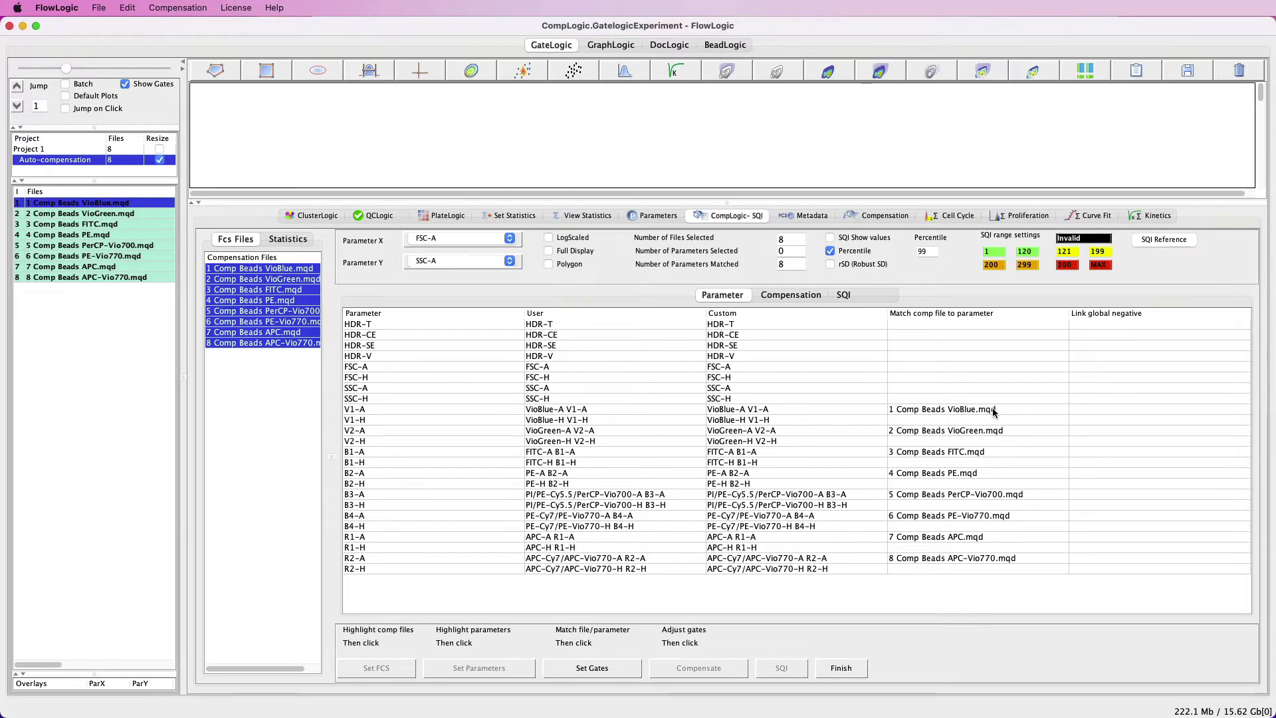
pyautogui.click(995, 413)
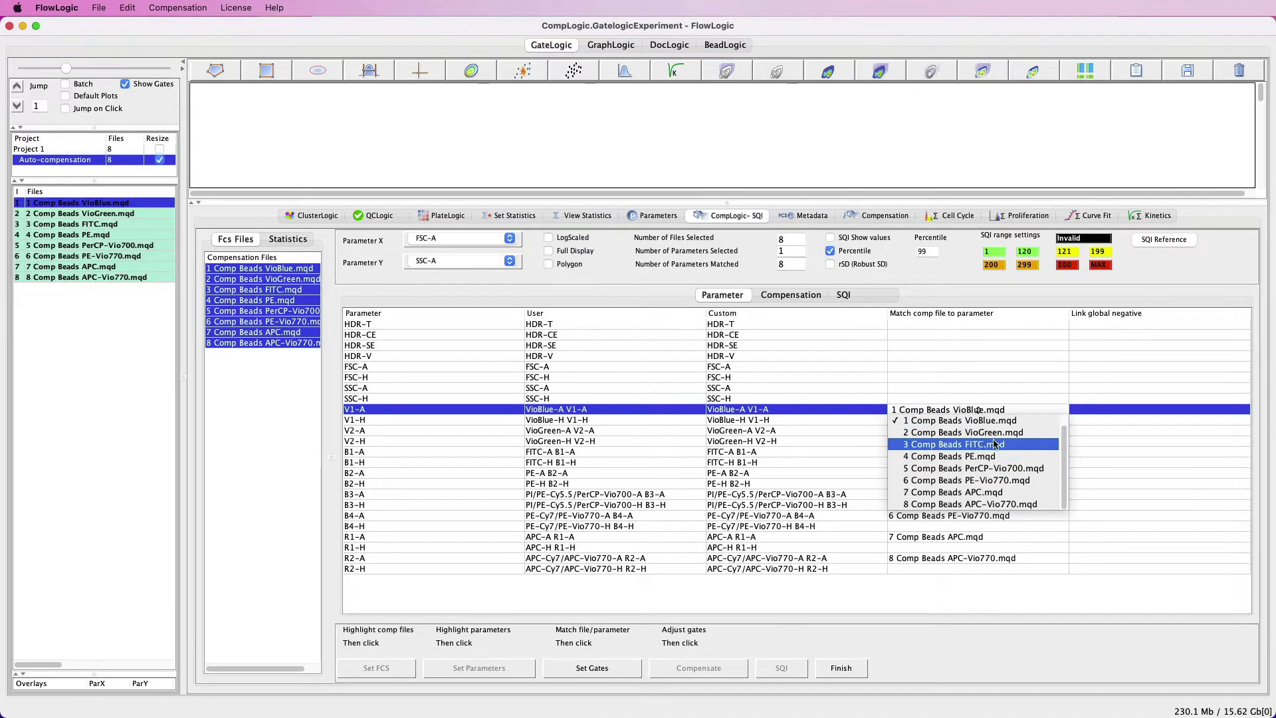
pyautogui.click(990, 421)
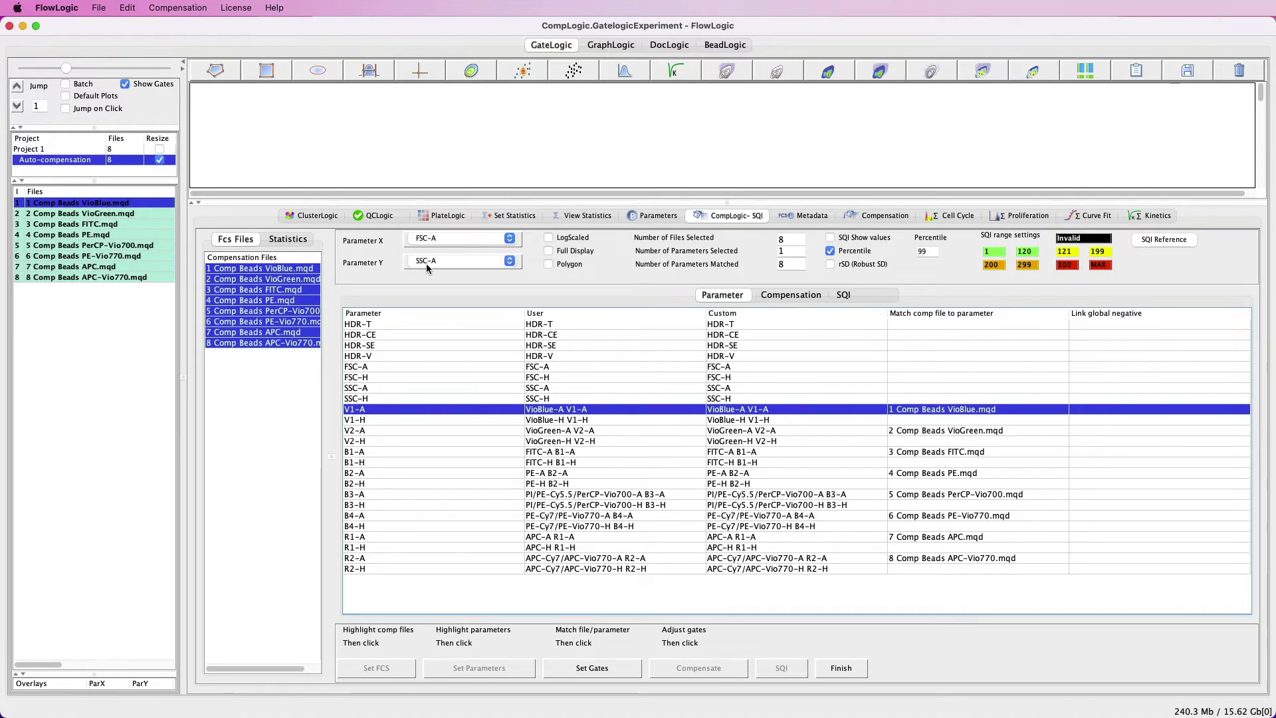
pyautogui.moveTo(731, 201); pyautogui.dragTo(724, 436)
# Step: Auto-gate all eight files with Set Gates, then shift the P8 gate in the VioBlue scatter plot
pyautogui.click(582, 666)
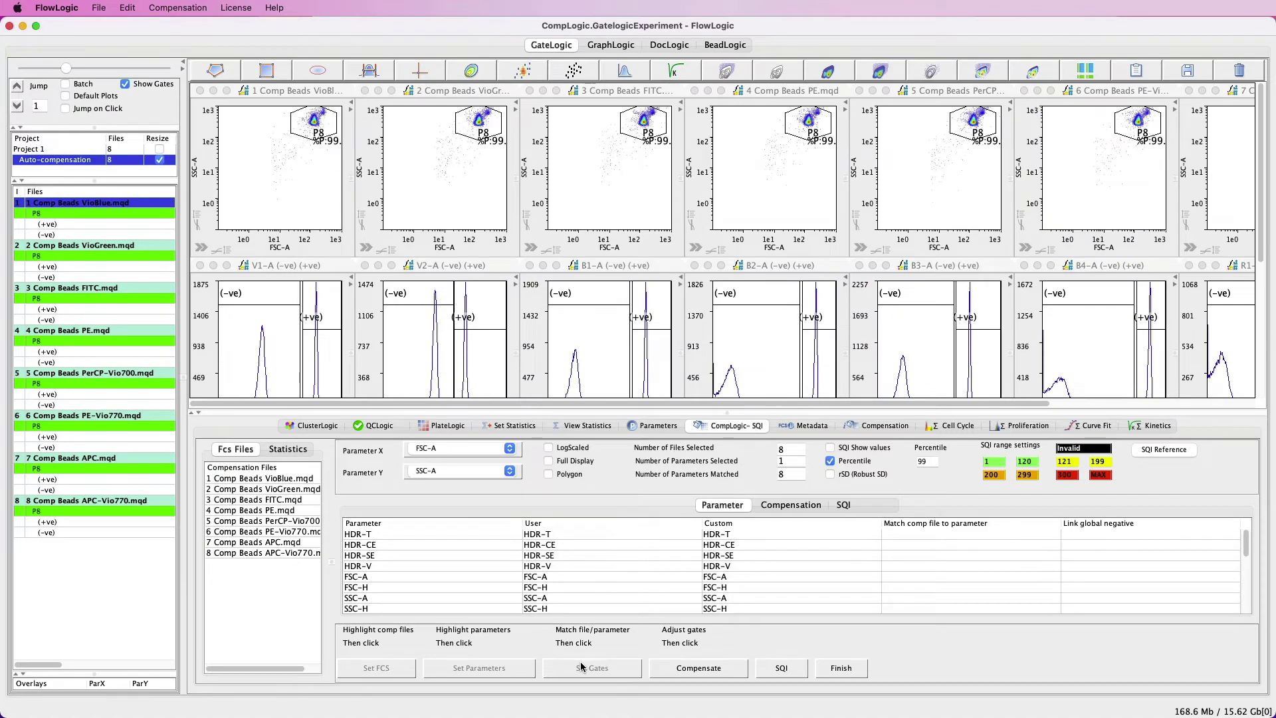
pyautogui.moveTo(734, 413); pyautogui.dragTo(762, 673)
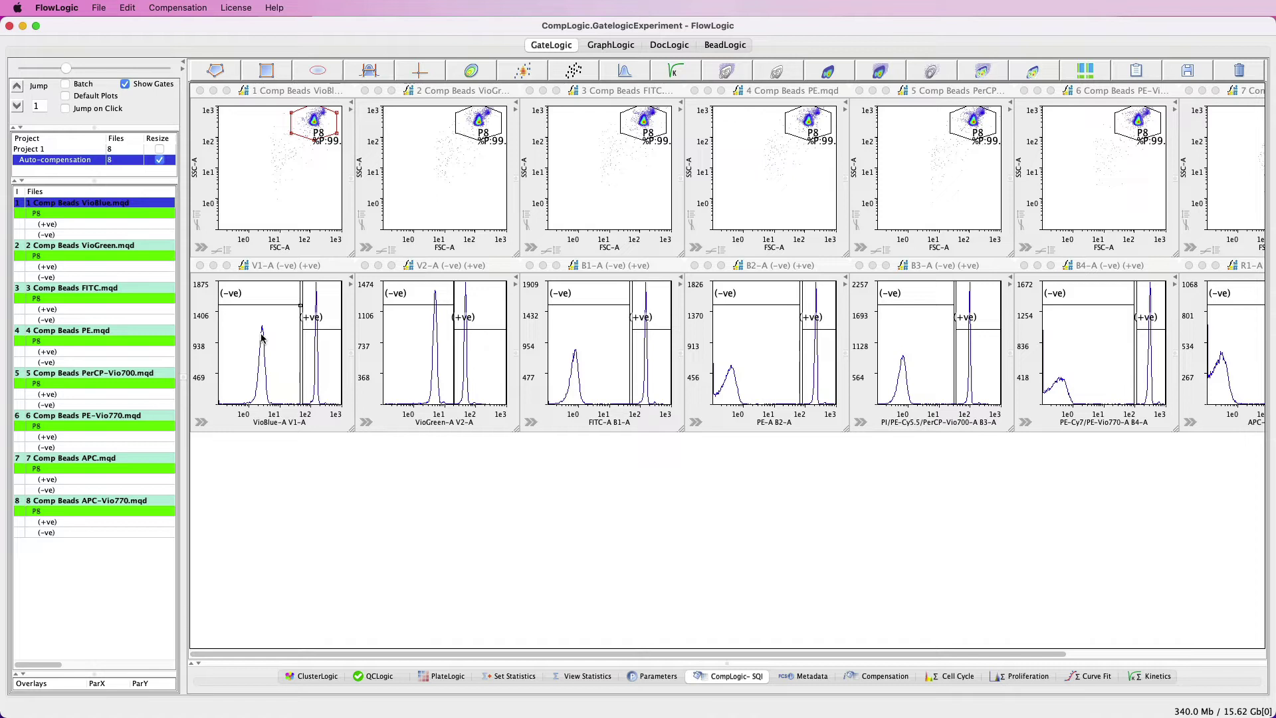
pyautogui.click(316, 343)
pyautogui.moveTo(313, 133)
pyautogui.mouseDown()
pyautogui.moveTo(254, 154)
pyautogui.moveTo(314, 123)
pyautogui.mouseUp()
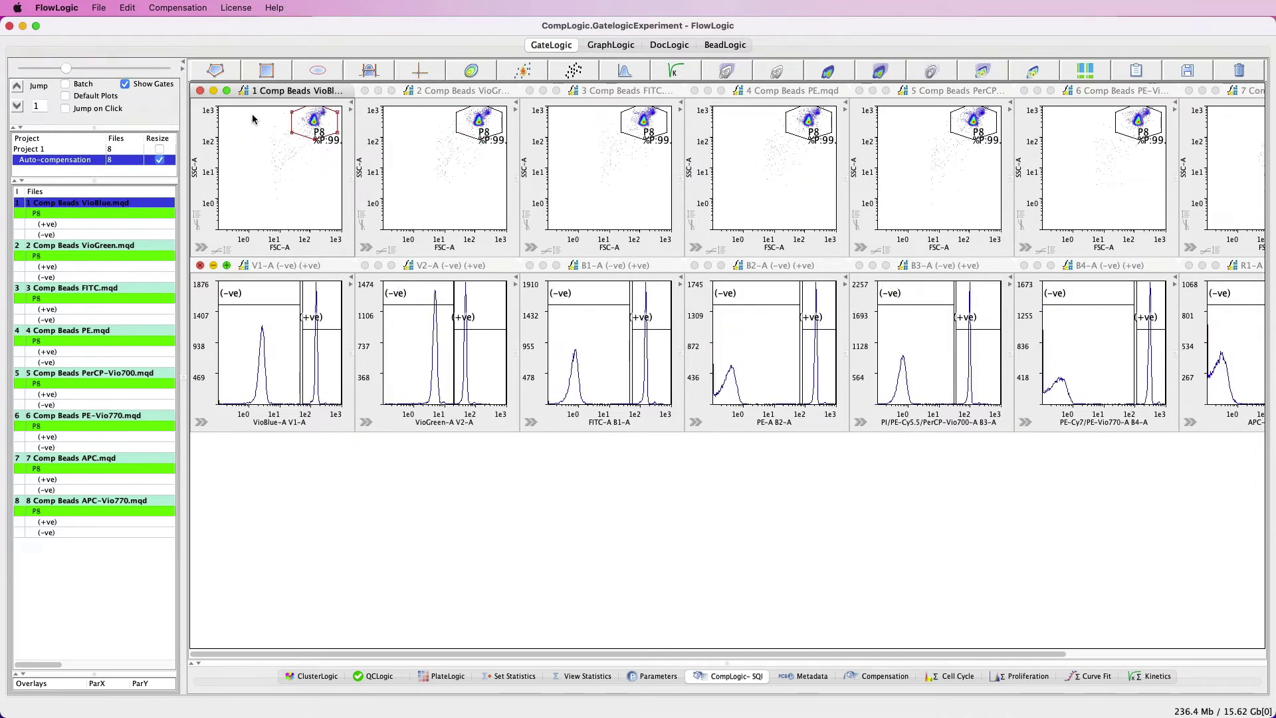
# Step: Move the B4-A histogram's positive/negative divider left, then return to the CompLogic-SQI settings
pyautogui.click(94, 214)
pyautogui.rightClick(95, 213)
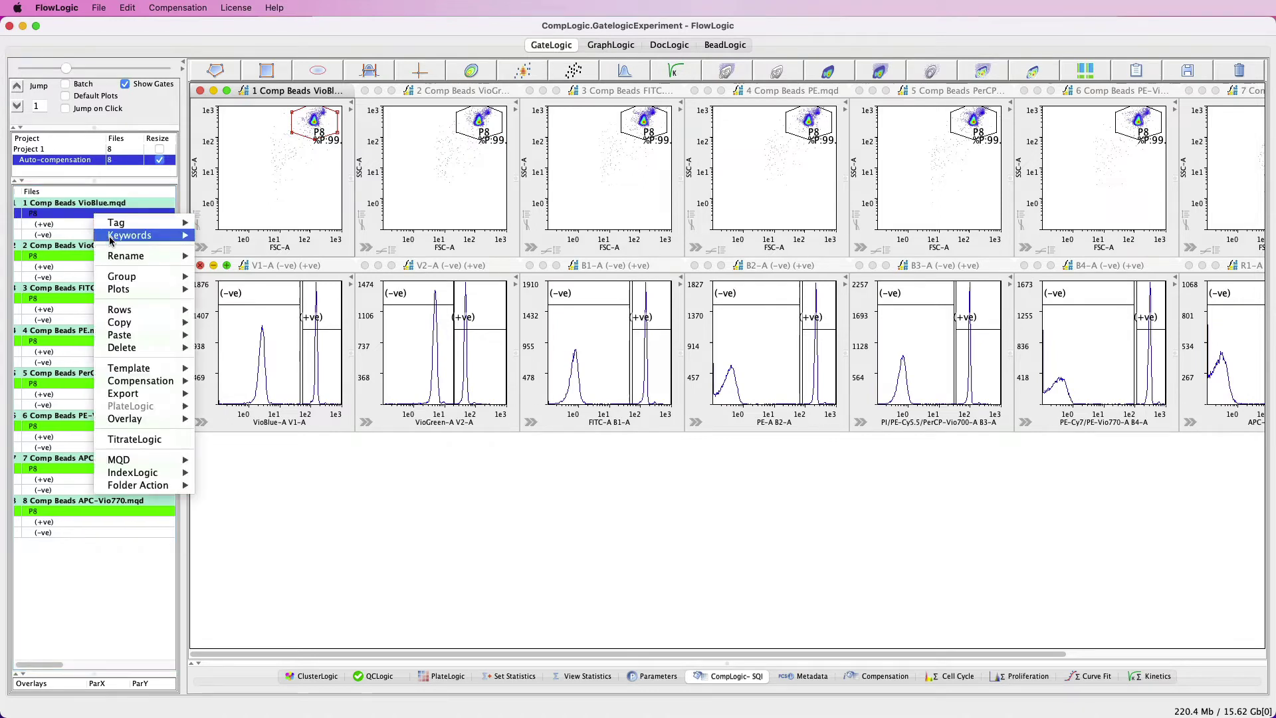
pyautogui.moveTo(121, 282)
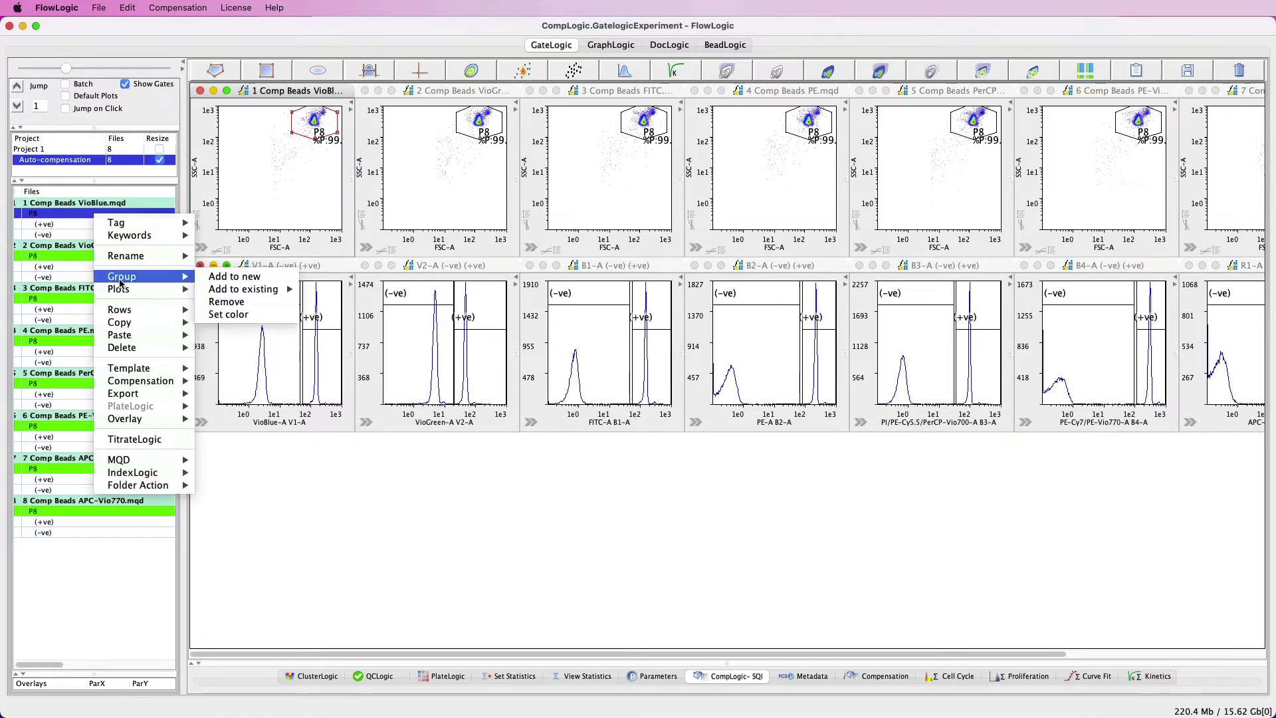
pyautogui.click(275, 207)
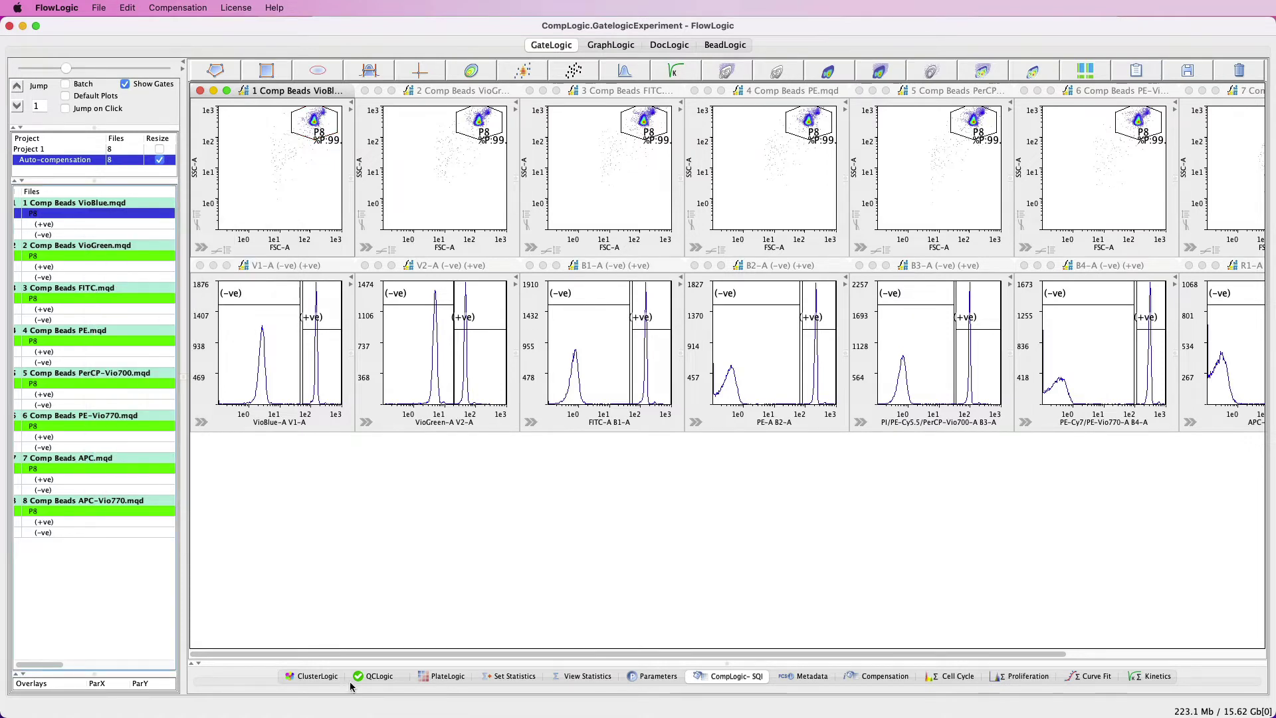
pyautogui.moveTo(359, 656); pyautogui.dragTo(433, 656)
pyautogui.hscroll(1, 558, 650)
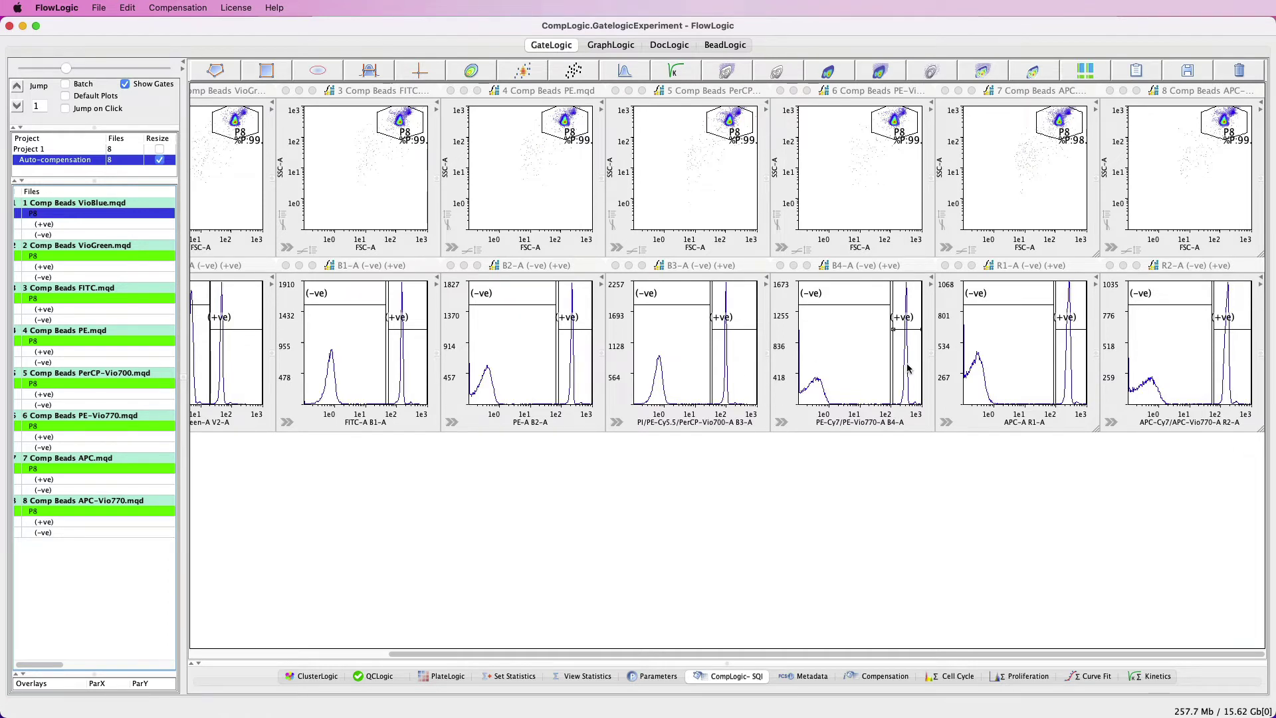
pyautogui.moveTo(878, 376); pyautogui.dragTo(852, 379)
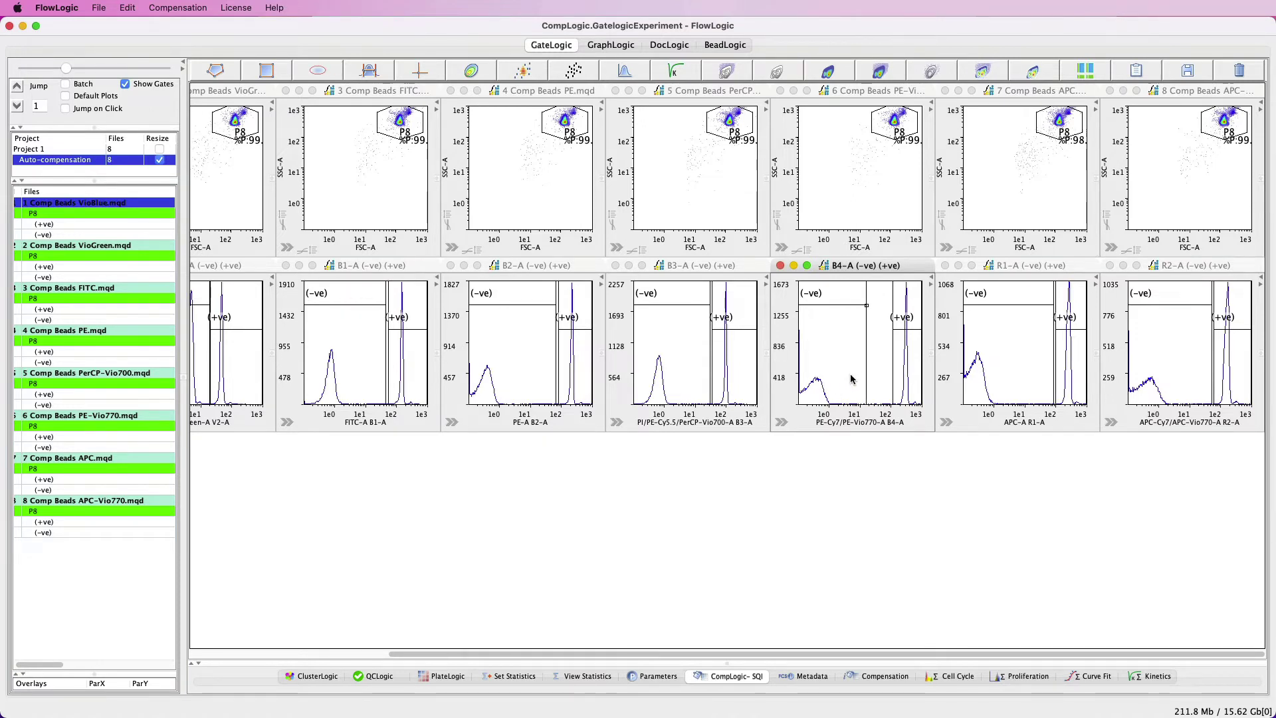
pyautogui.moveTo(820, 654); pyautogui.dragTo(503, 692)
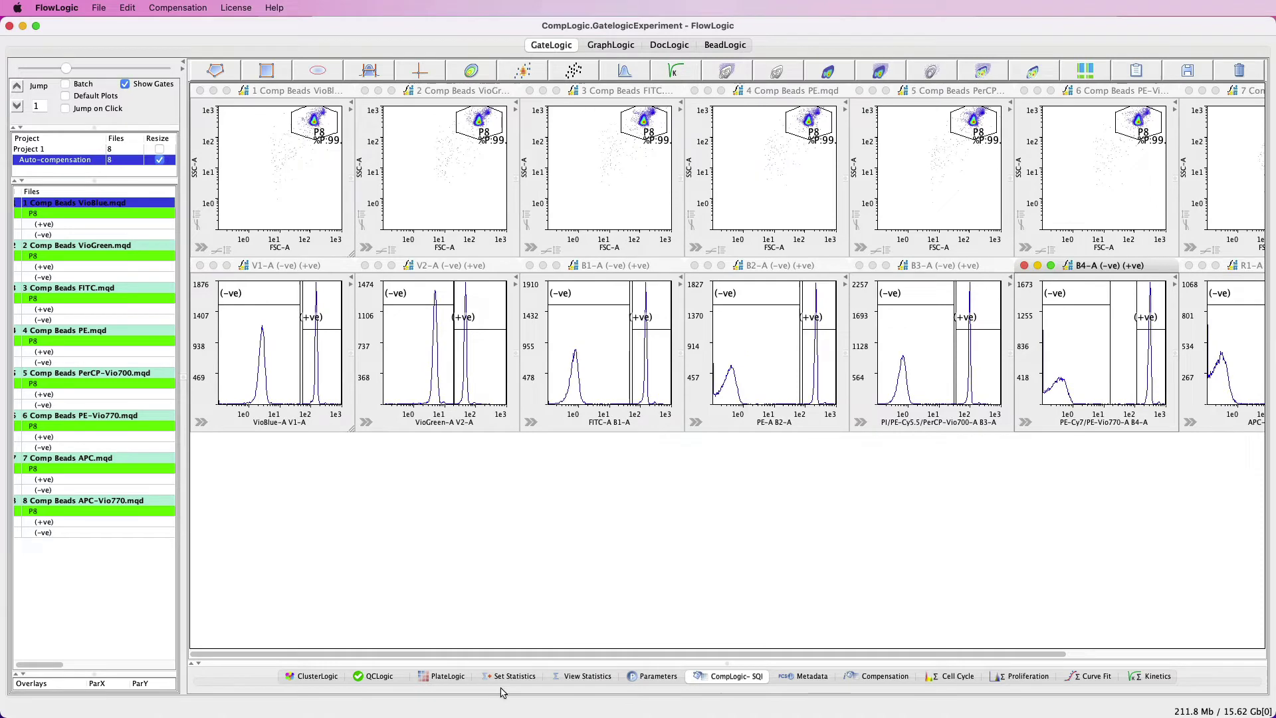
pyautogui.click(729, 662)
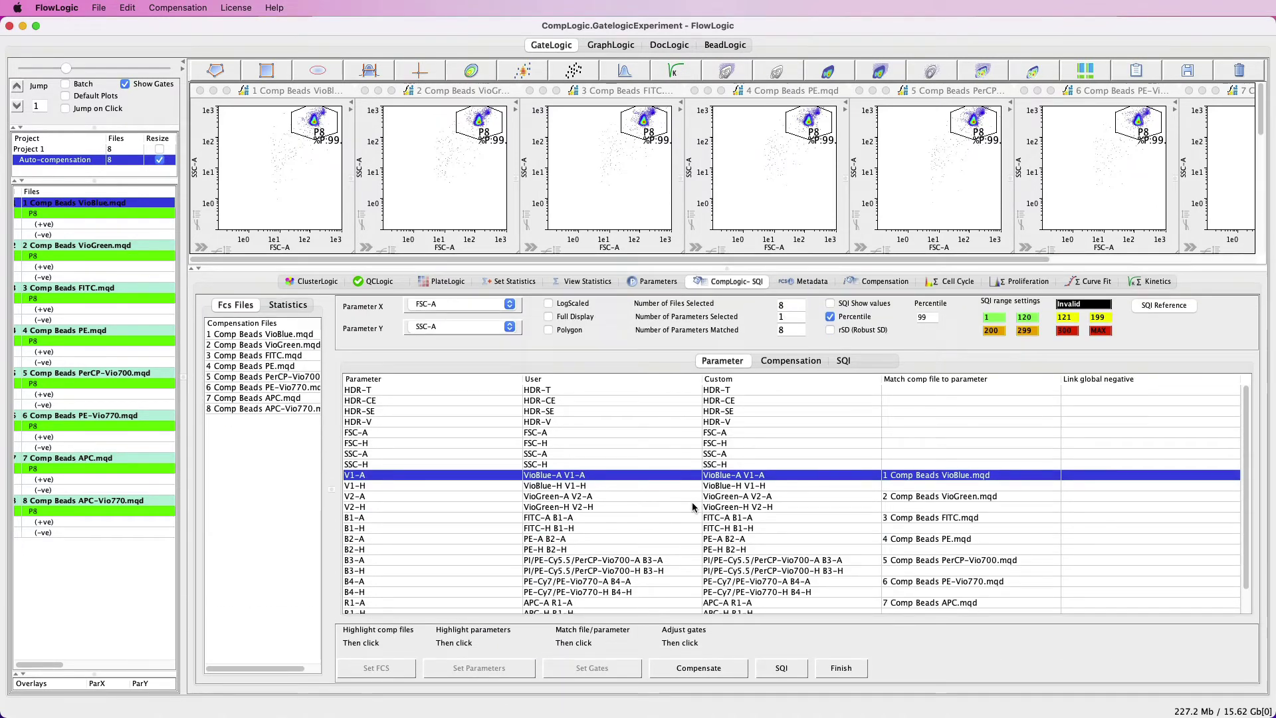
# Step: Run Compensate to compute the matrix and expand the pairwise bead plot grid to fill the window
pyautogui.click(695, 670)
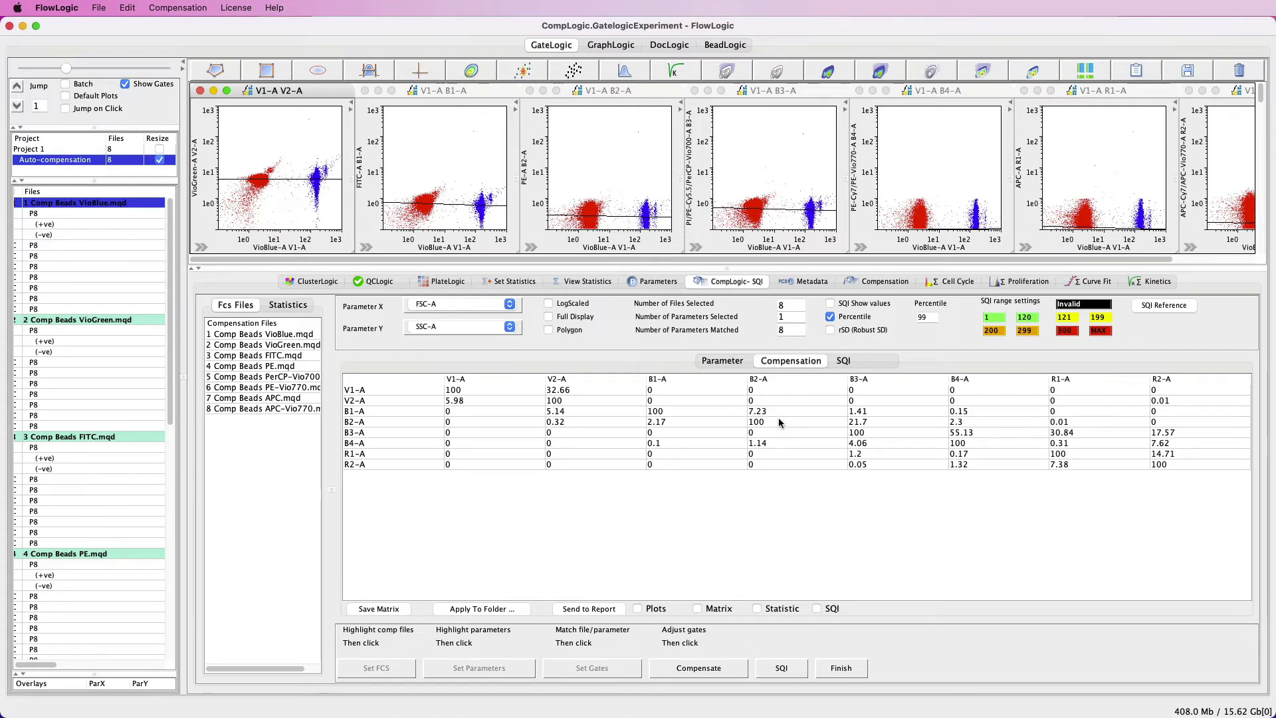
pyautogui.moveTo(728, 273); pyautogui.dragTo(732, 668)
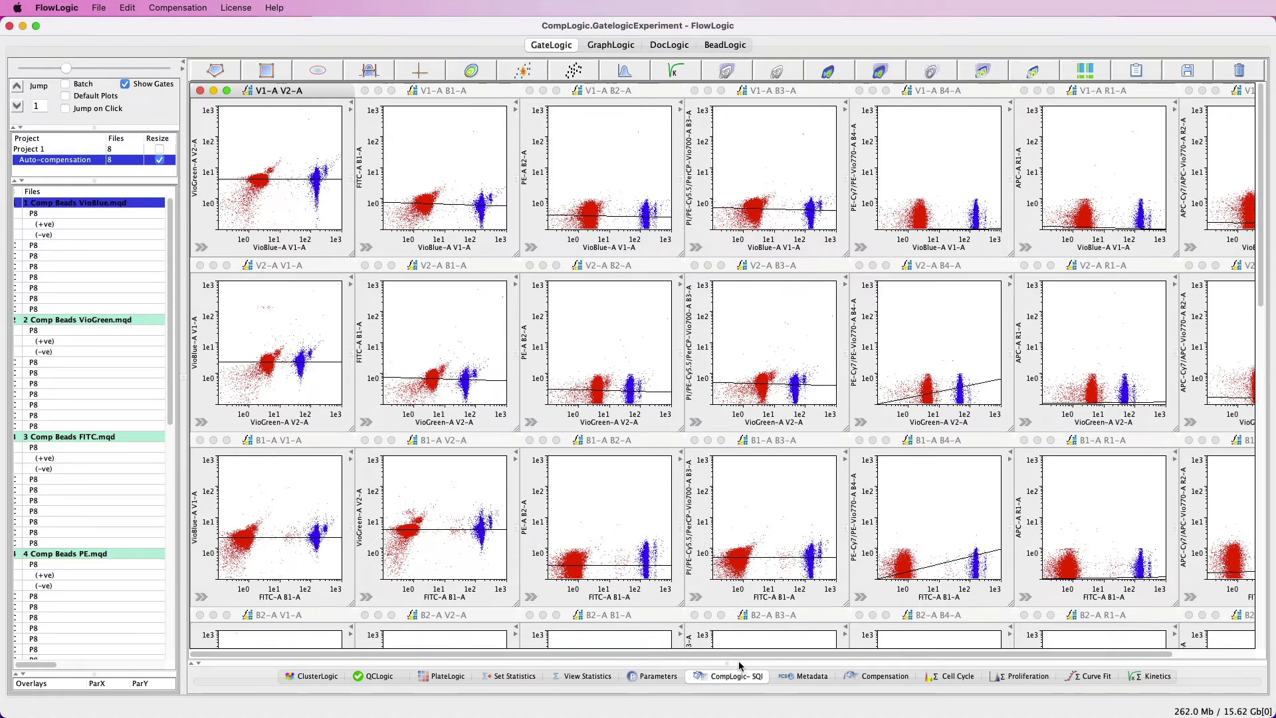
# Step: Show the compensation matrix beside the per-file Statistics and select the V1-A versus B1-A plot
pyautogui.moveTo(740, 663); pyautogui.dragTo(637, 267)
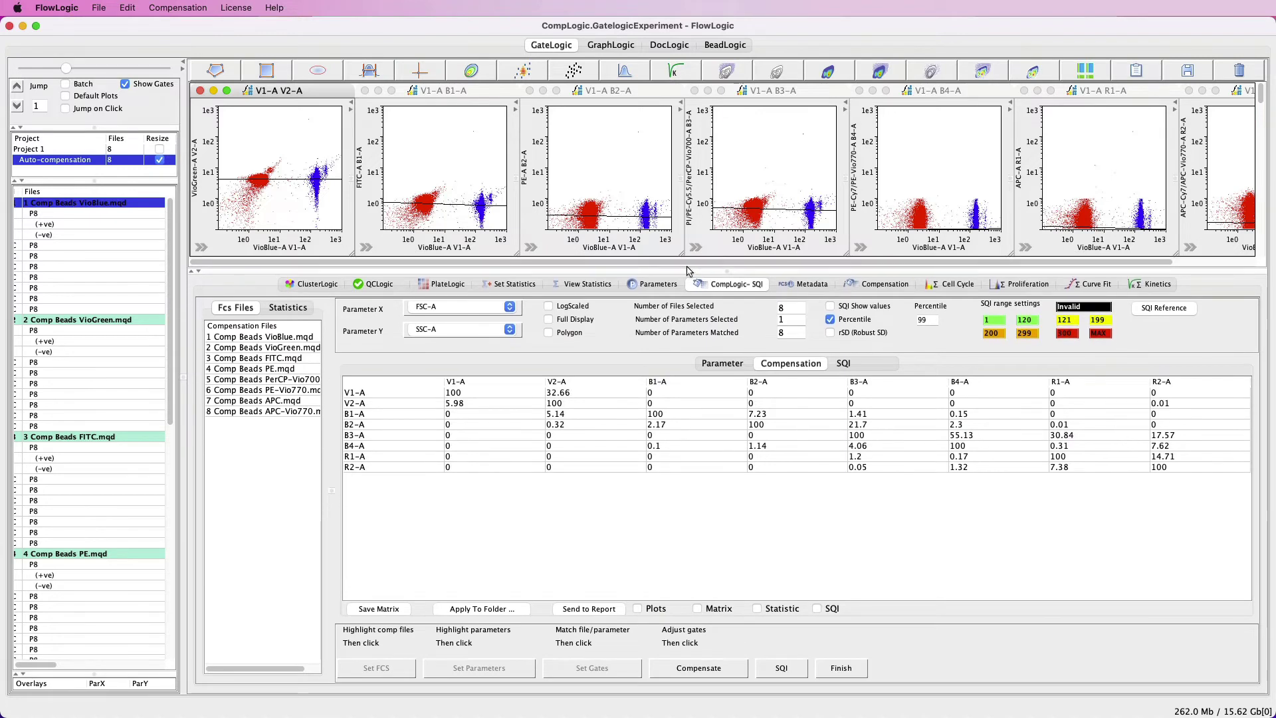
pyautogui.moveTo(332, 491); pyautogui.dragTo(393, 501)
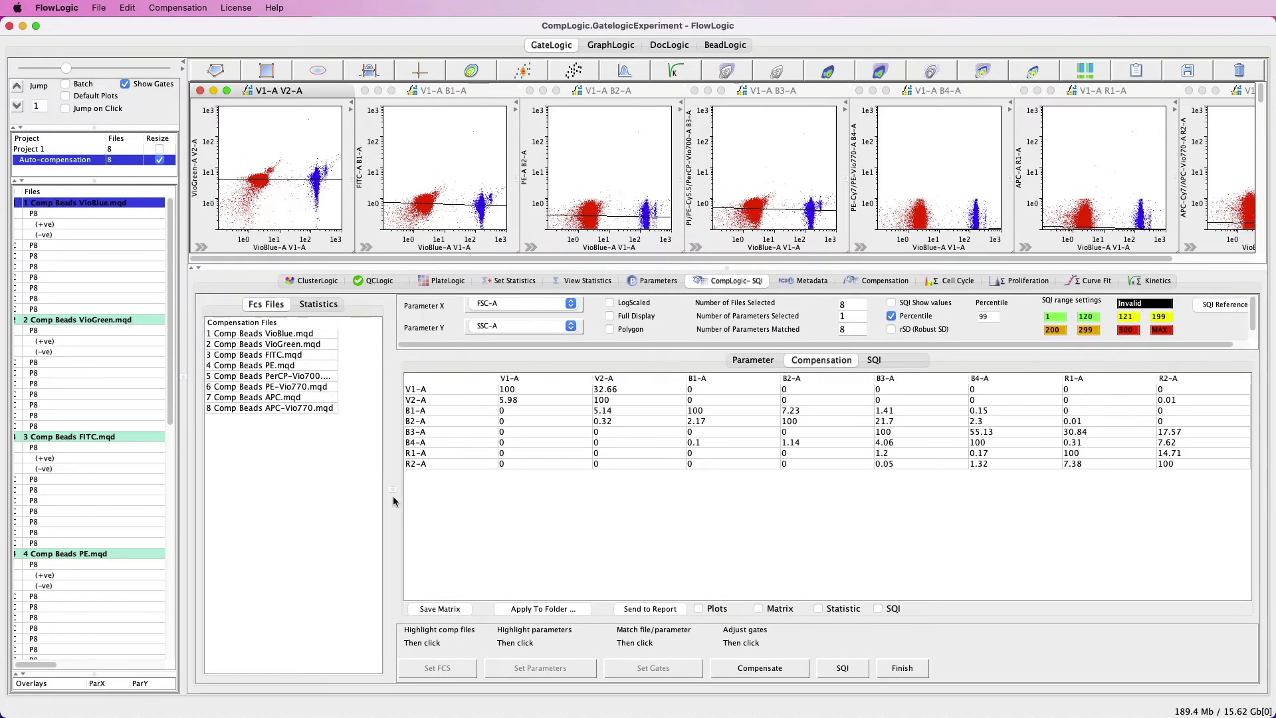
pyautogui.click(314, 305)
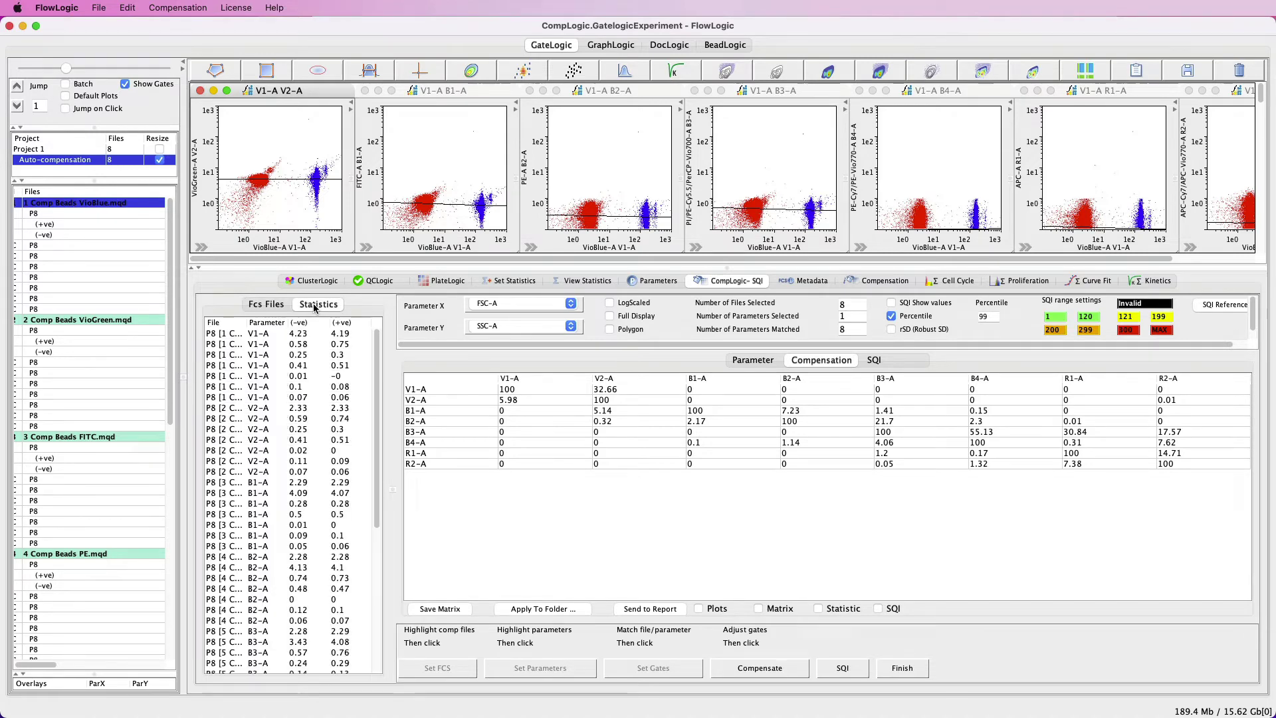
pyautogui.click(430, 146)
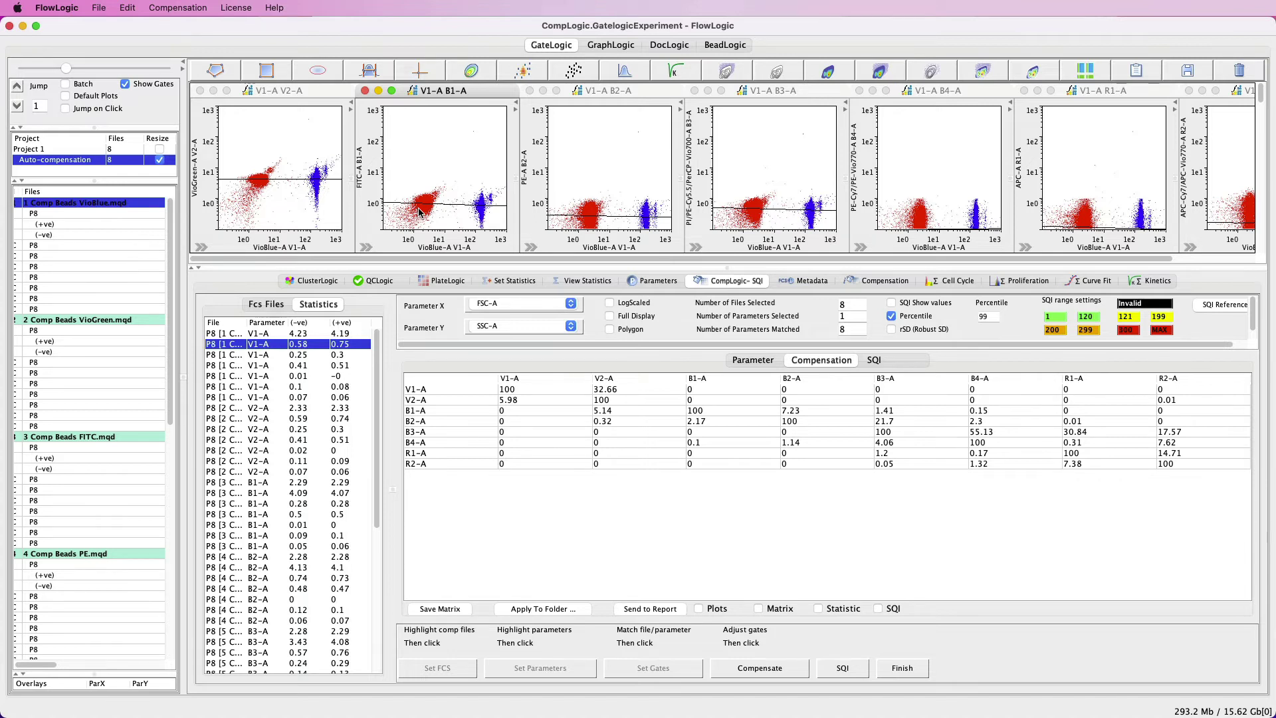
# Step: Enable LogScaled and Full Display so the plot axes span roughly -1 to 1e3
pyautogui.click(609, 303)
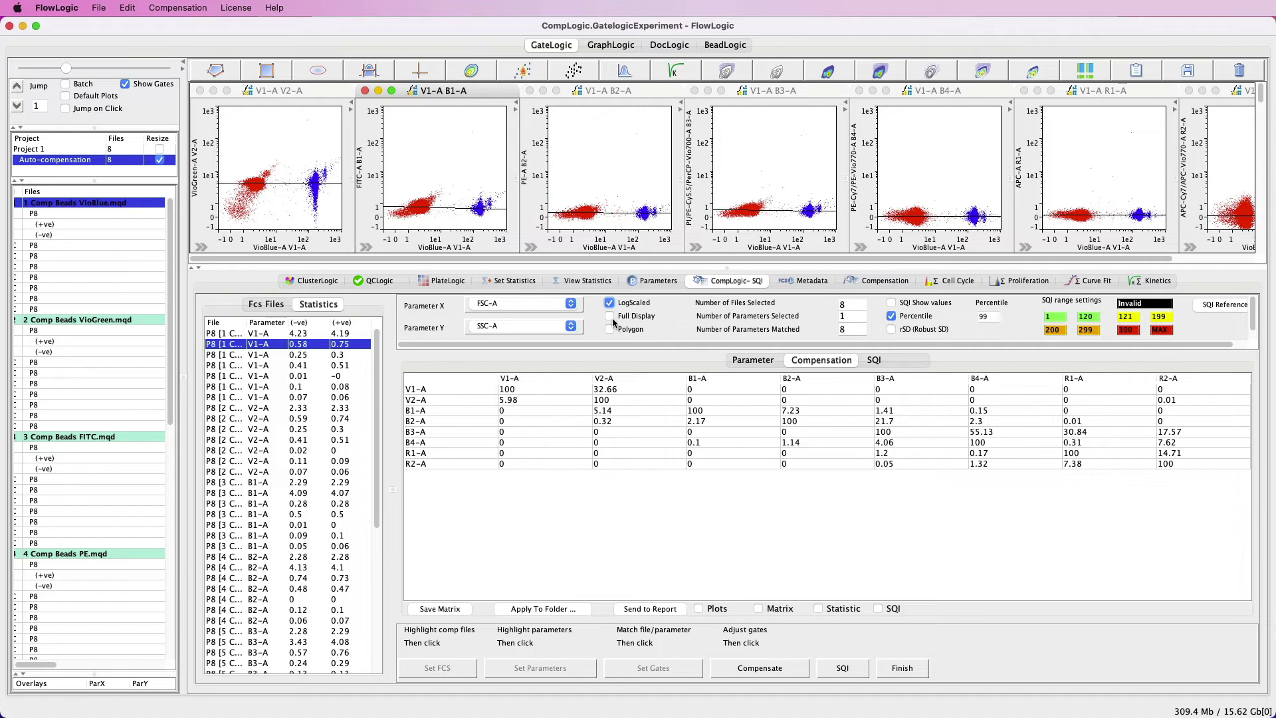
pyautogui.click(611, 318)
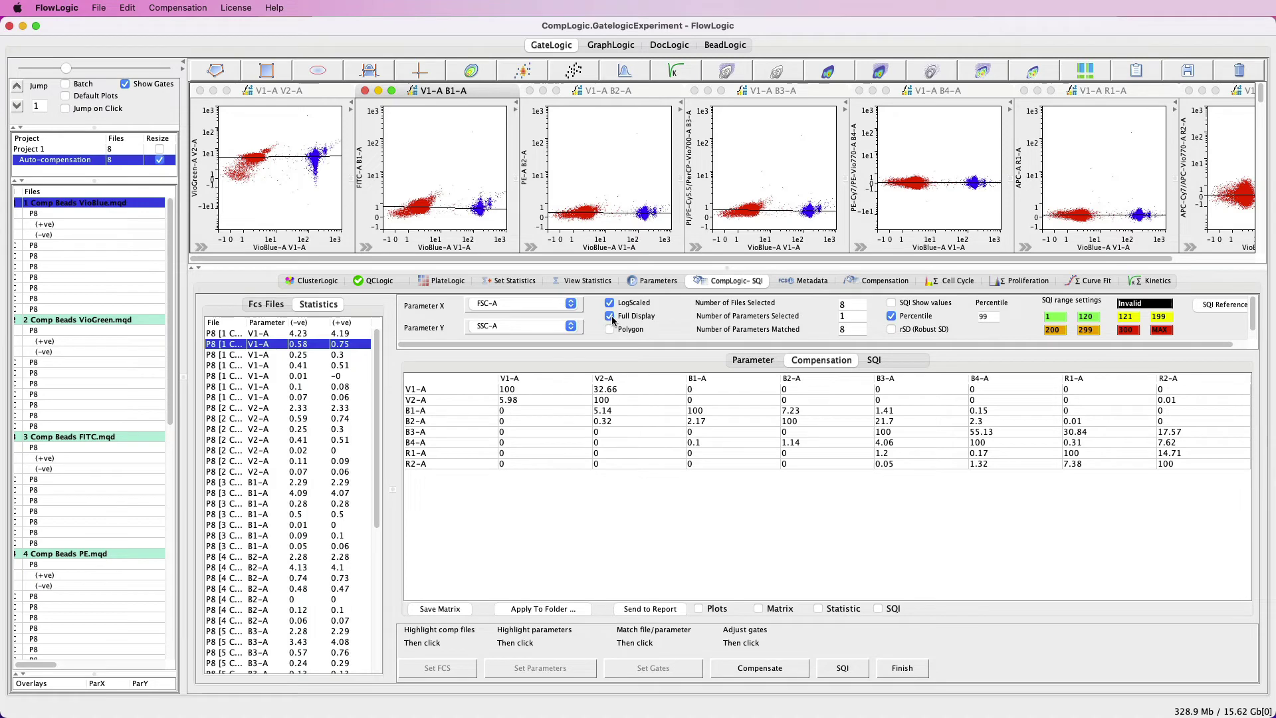
# Step: Enlarge the plot grid, scroll to the B3-A row and select the B3-A versus B1-A plot
pyautogui.moveTo(722, 269); pyautogui.dragTo(721, 308)
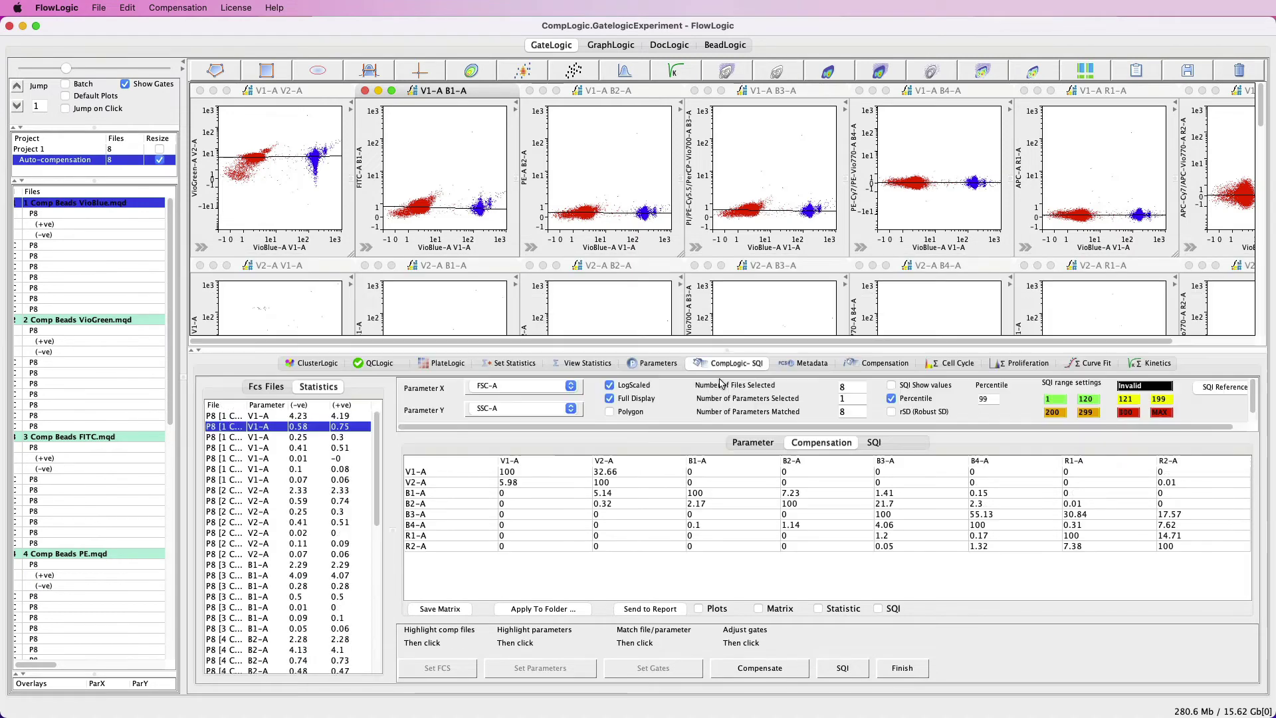
pyautogui.moveTo(722, 383); pyautogui.dragTo(721, 430)
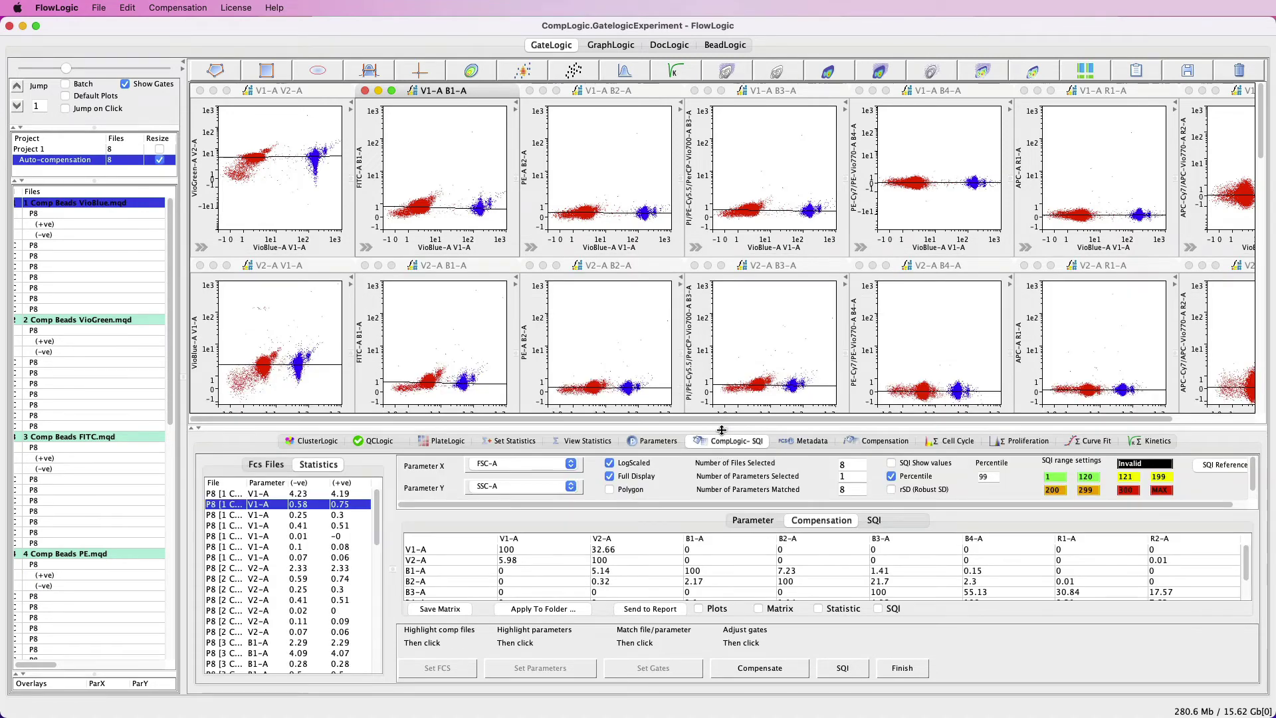
pyautogui.scroll(-5, 724, 325)
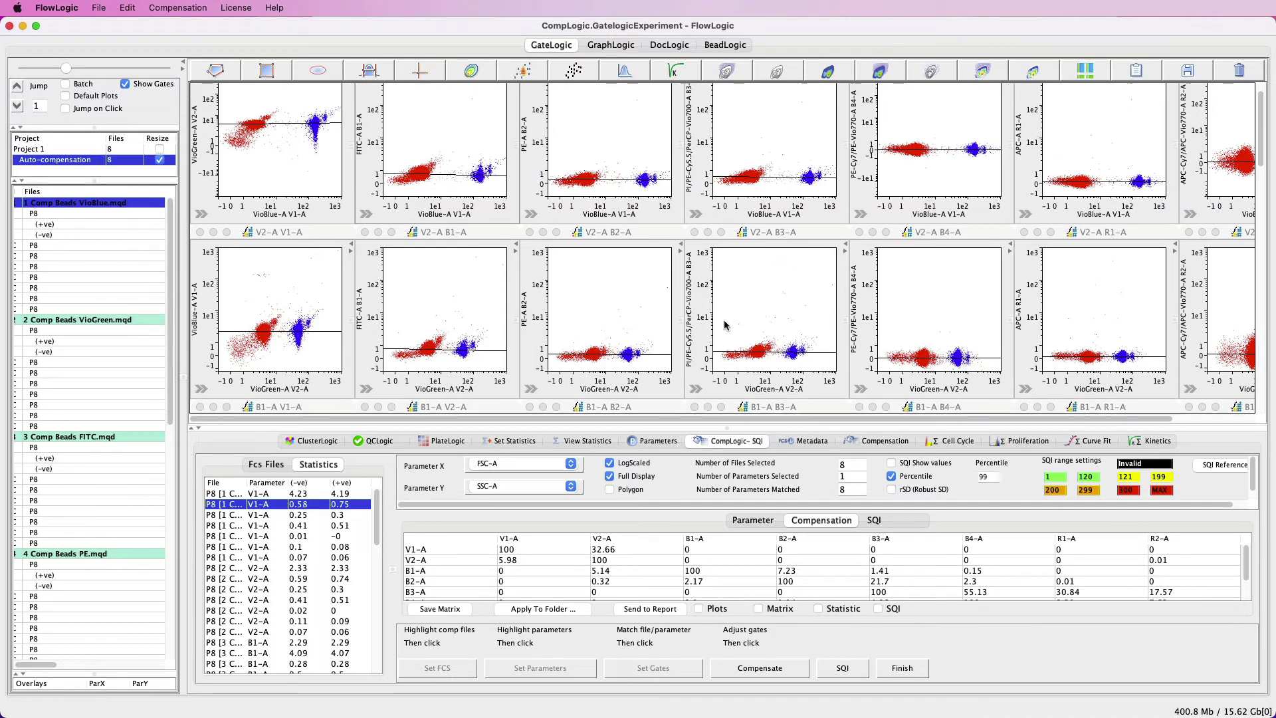
pyautogui.scroll(-4, 724, 325)
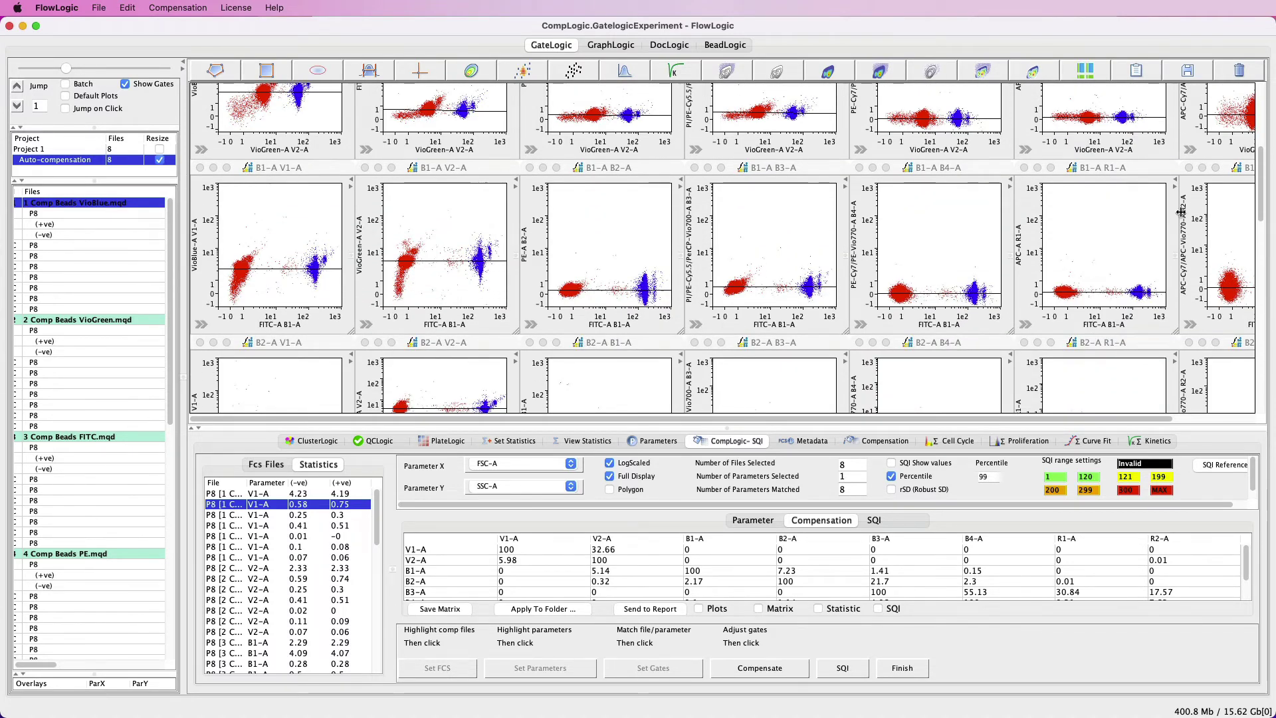
pyautogui.moveTo(1259, 160); pyautogui.dragTo(1253, 239)
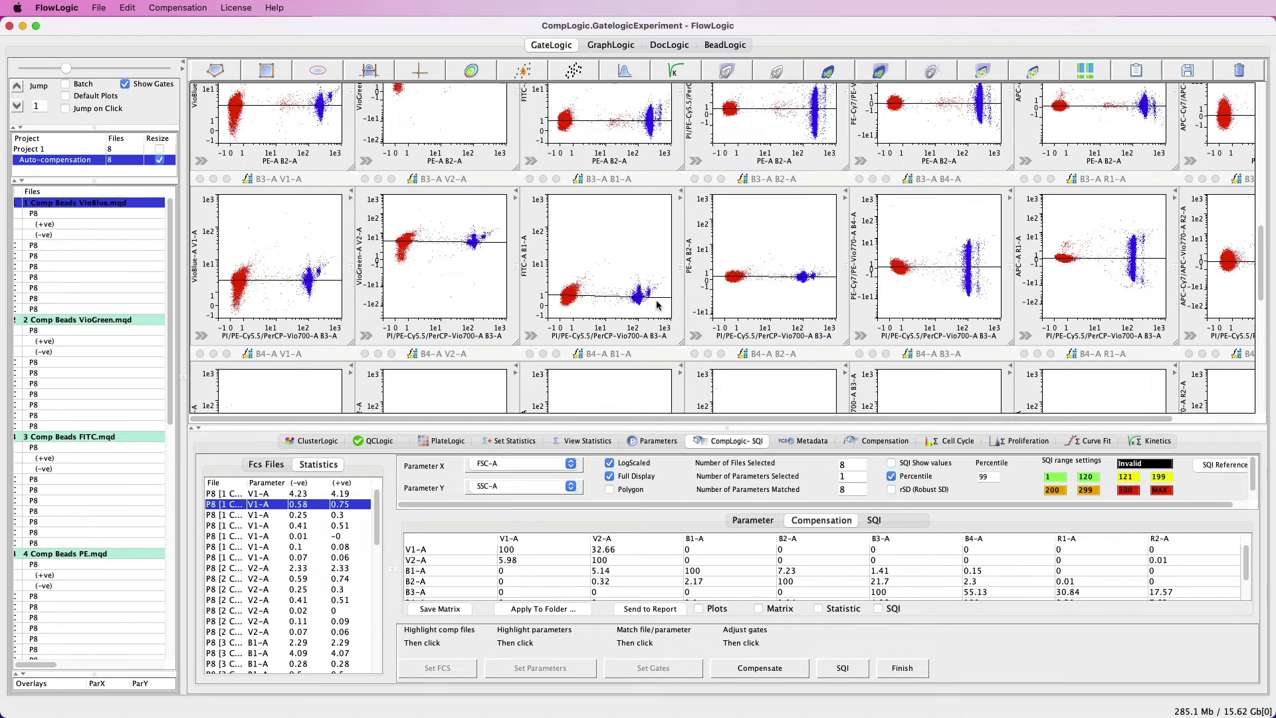
pyautogui.click(601, 249)
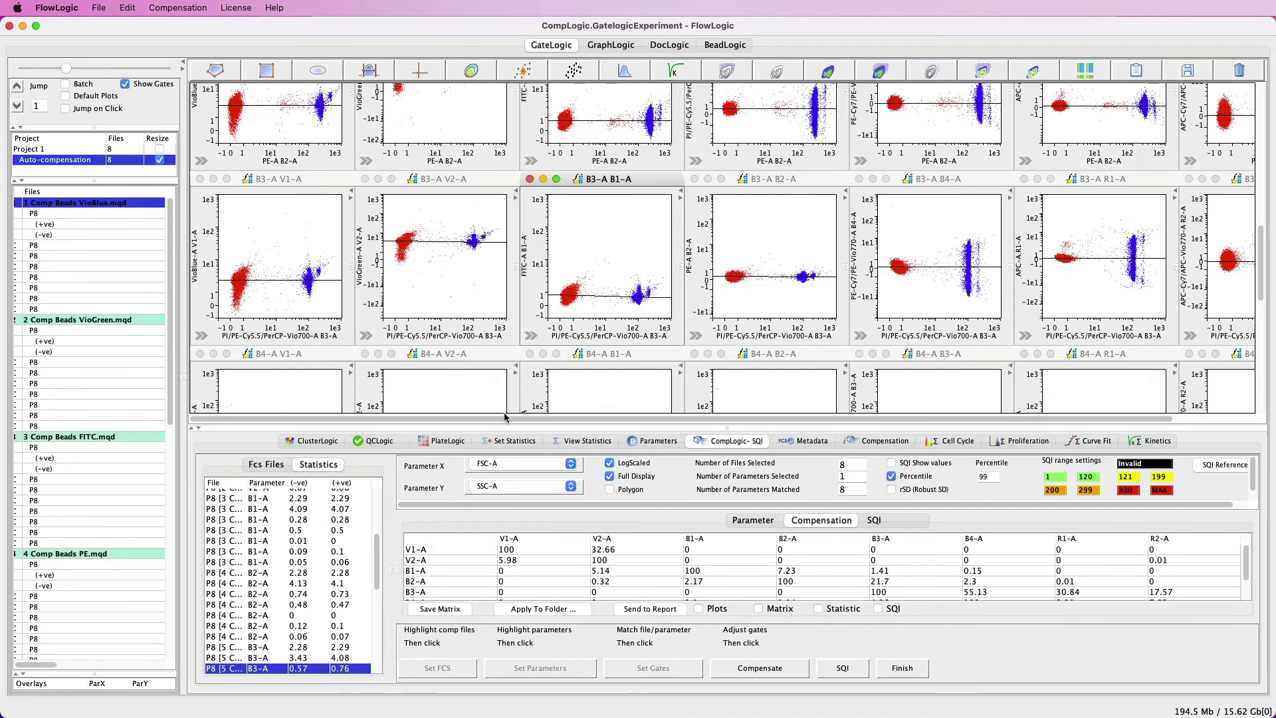
# Step: Use Interactive Compensation to set the B3-A/B1-A spillover to -0.2, aligning medians at 0.77 and 0.76
pyautogui.click(533, 336)
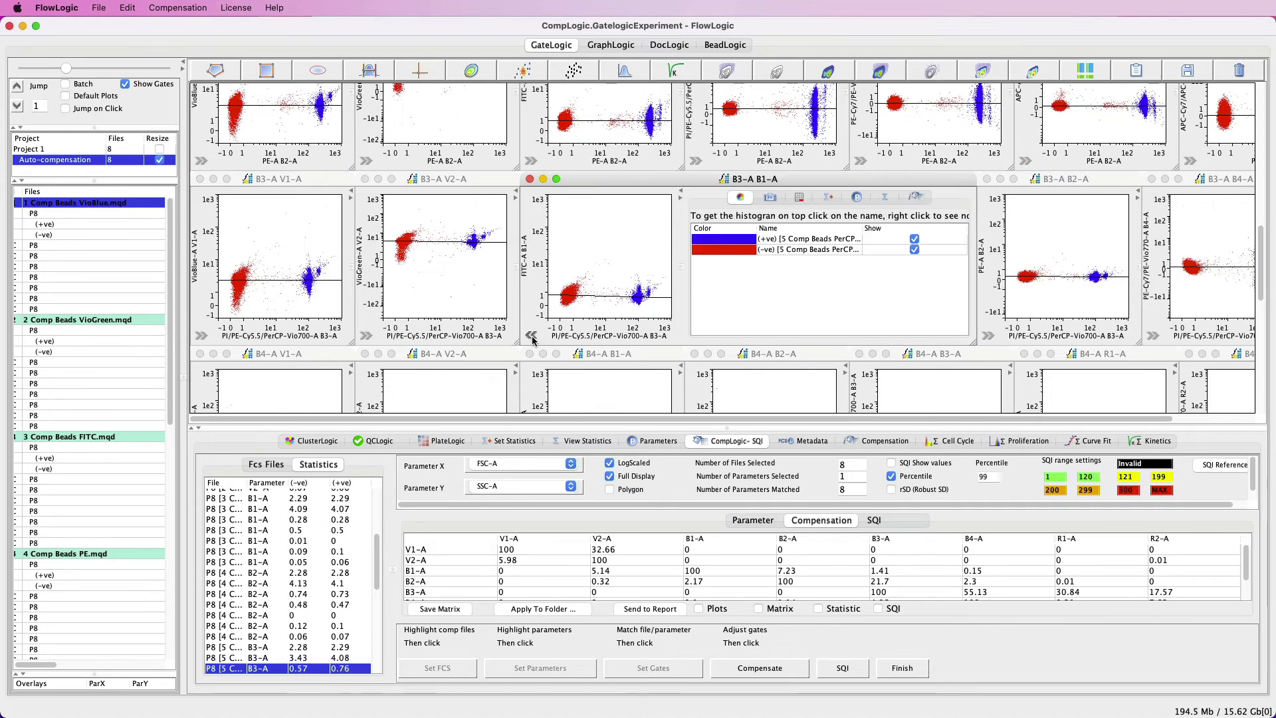
pyautogui.click(918, 198)
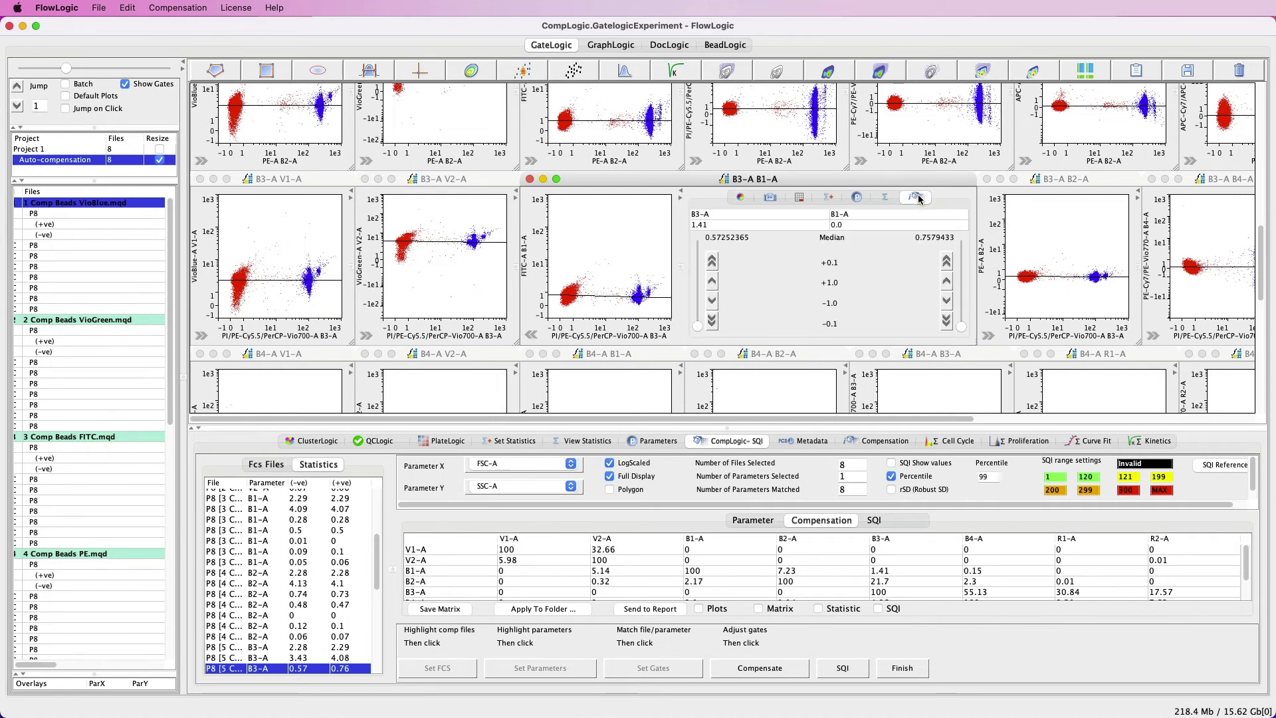
pyautogui.click(946, 321)
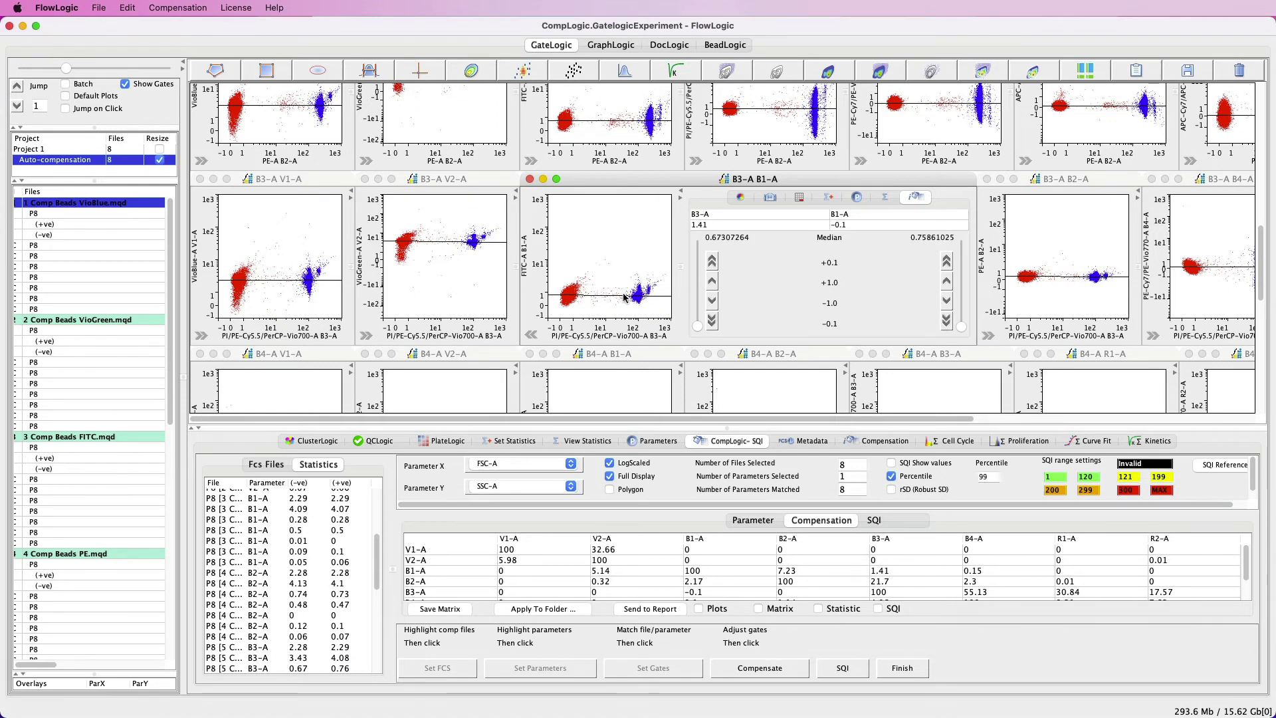
pyautogui.click(492, 284)
pyautogui.click(601, 271)
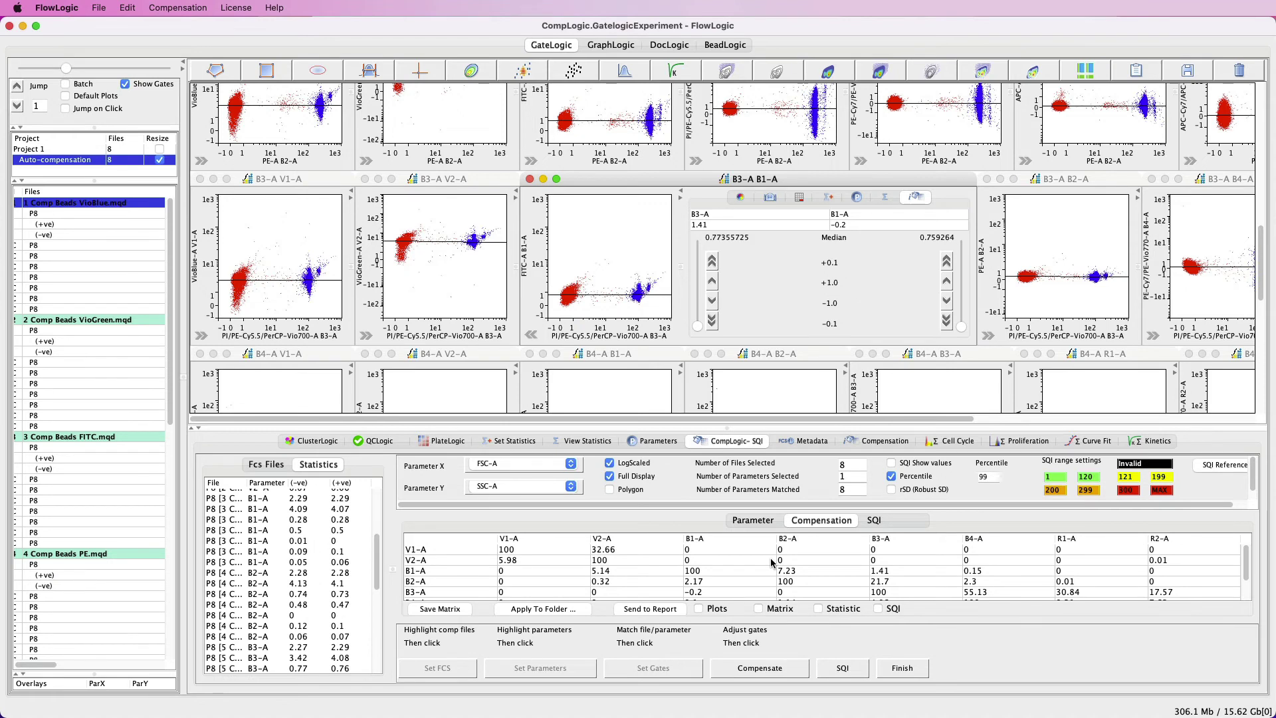
pyautogui.click(530, 334)
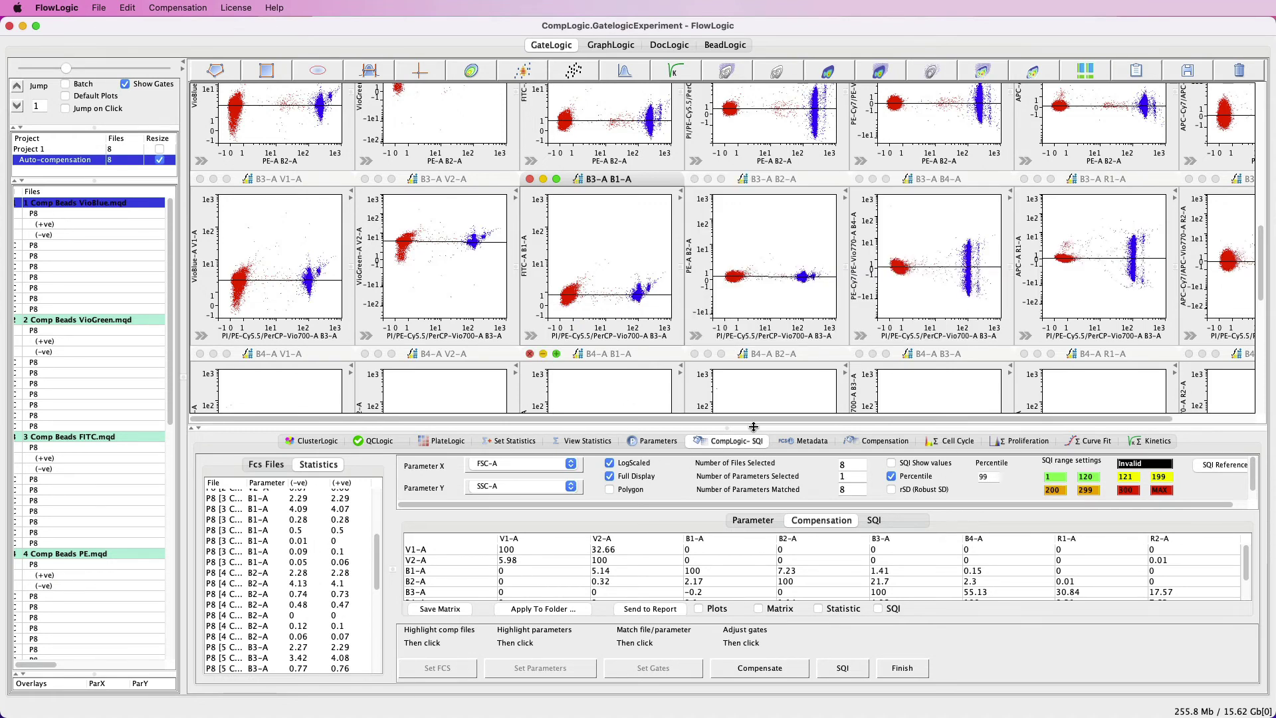
# Step: Enlarge the lower panel to show the full matrix, then cancel the save prompt so the matrix stays unsaved
pyautogui.moveTo(734, 426); pyautogui.dragTo(736, 283)
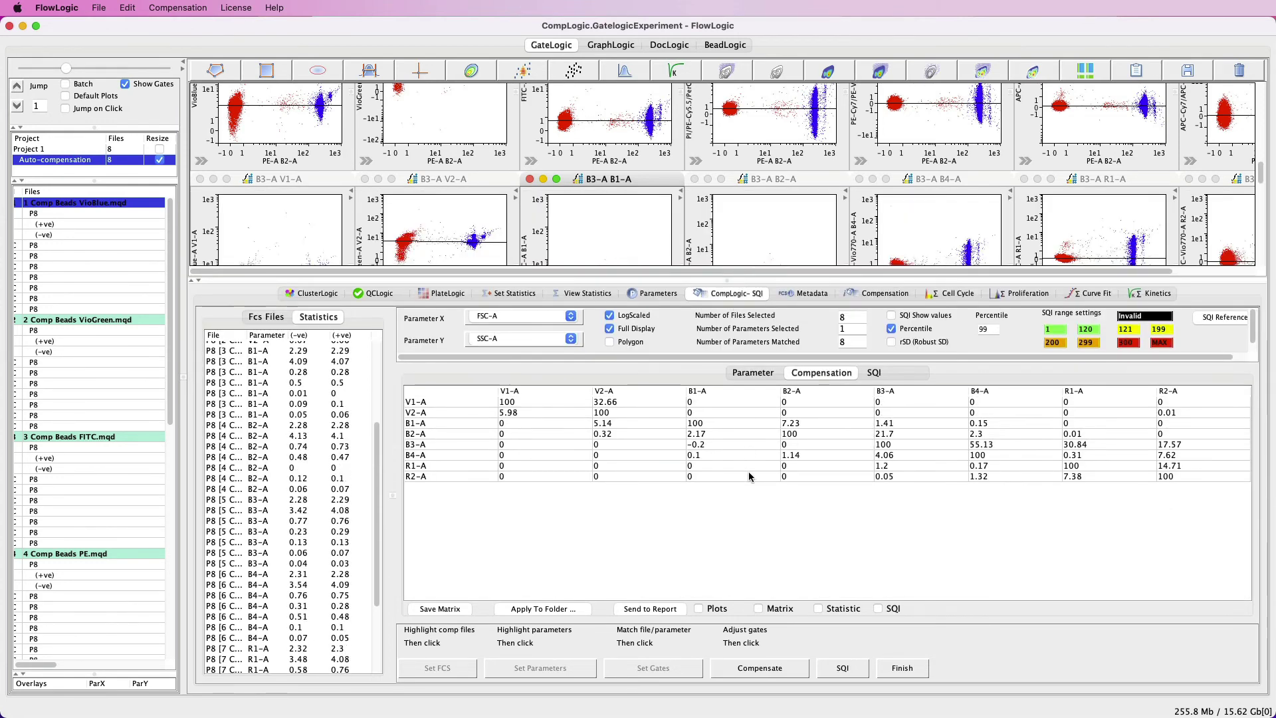
pyautogui.click(438, 610)
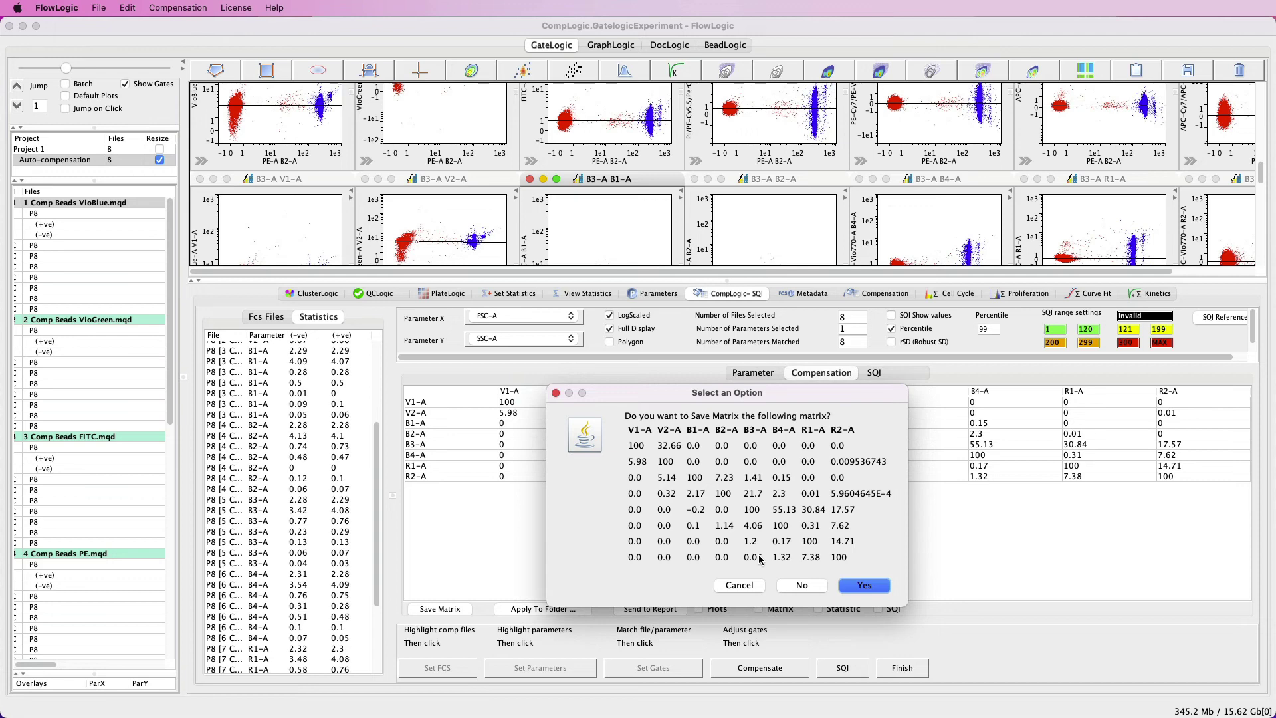
pyautogui.click(742, 590)
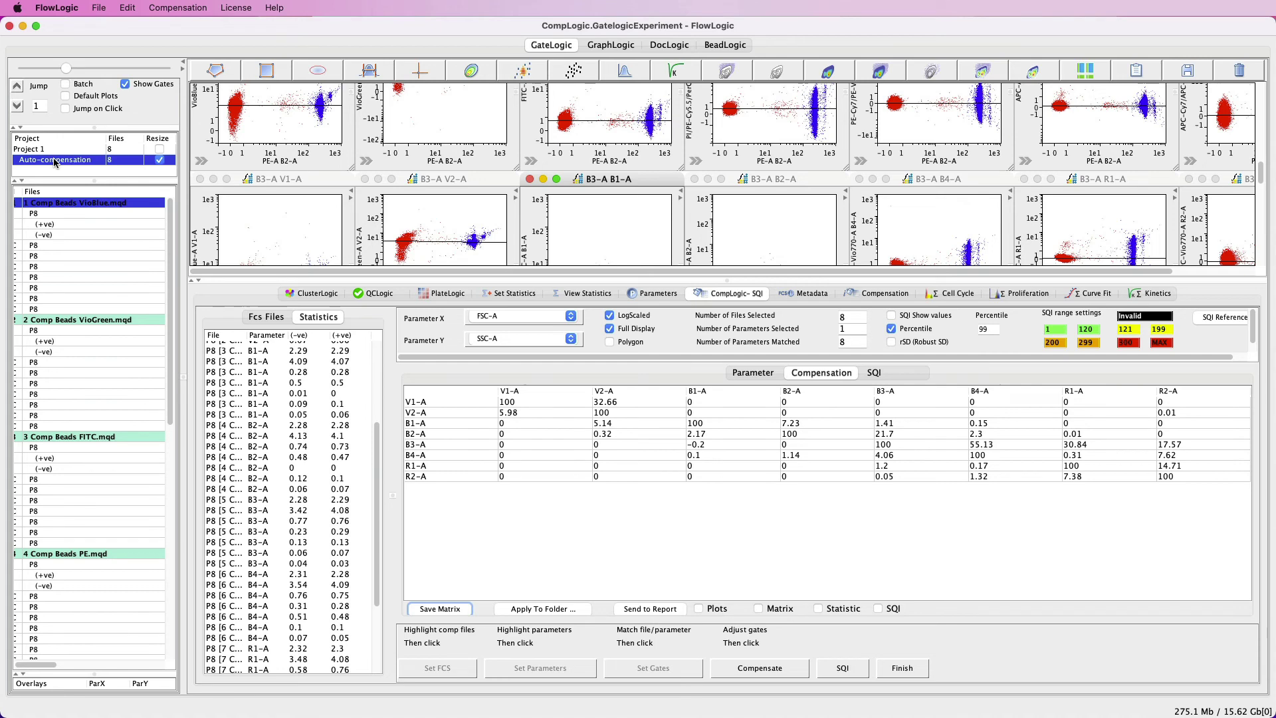
# Step: Apply the adjusted matrix to the Auto-compensation folder and send Plots and Matrix to the report
pyautogui.click(537, 613)
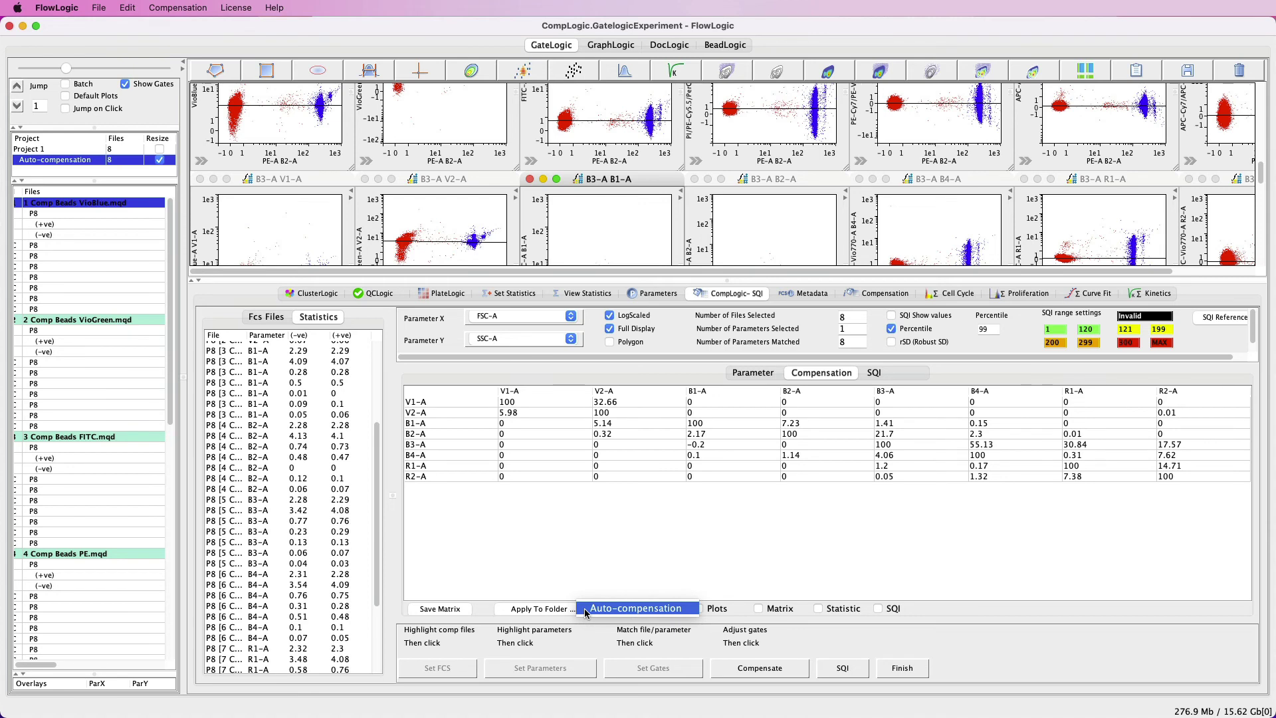
pyautogui.click(580, 570)
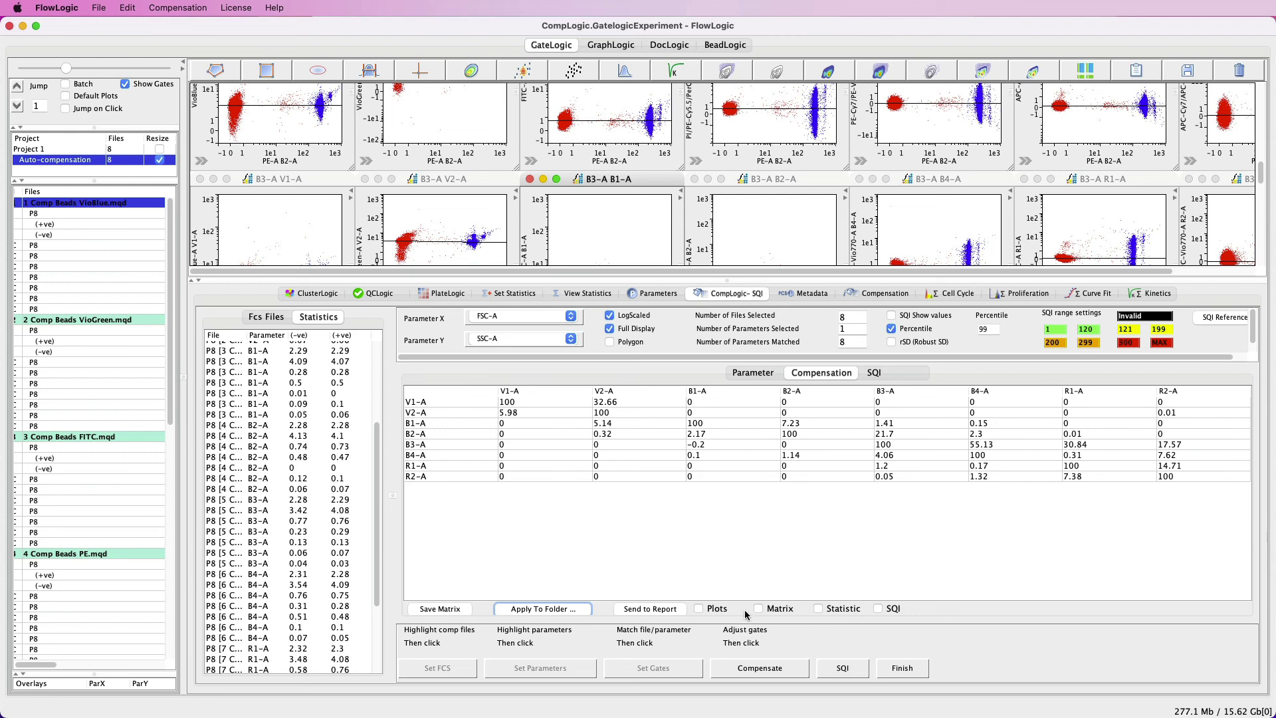
pyautogui.click(703, 611)
pyautogui.click(761, 612)
pyautogui.click(657, 609)
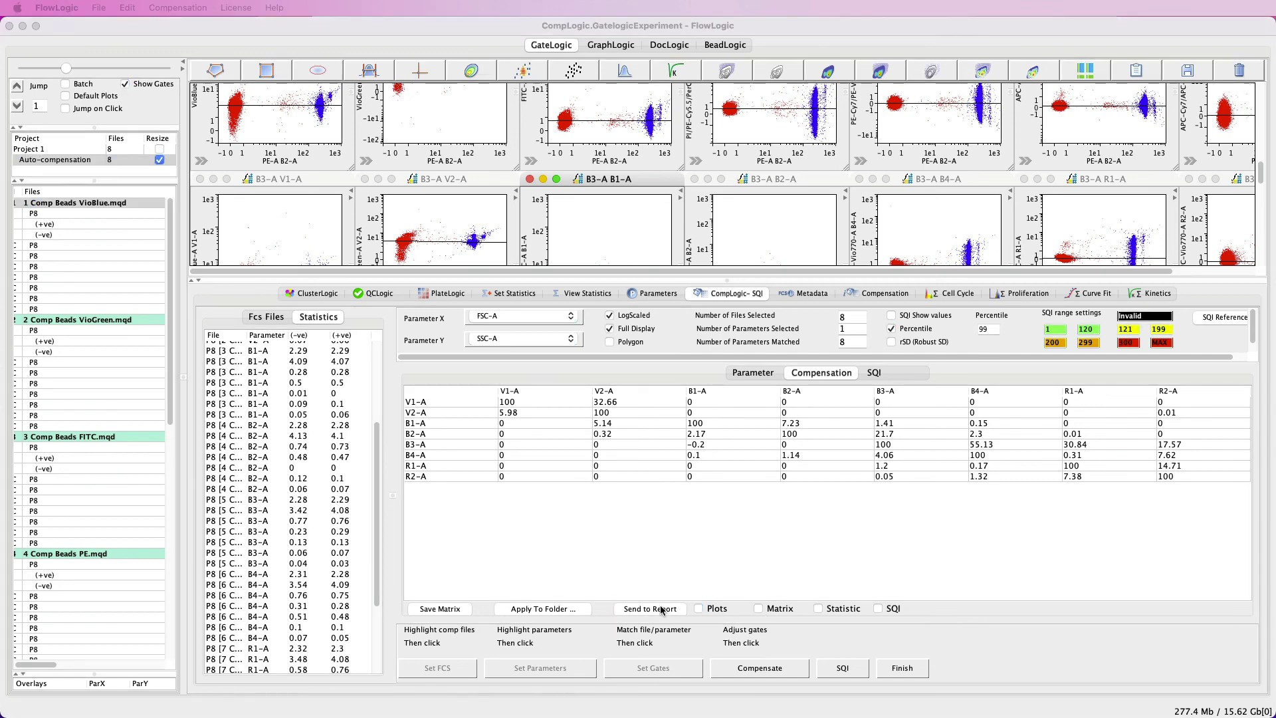
# Step: Check the matrix table on report page 2 in DocLogic, then go back to GateLogic
pyautogui.click(675, 53)
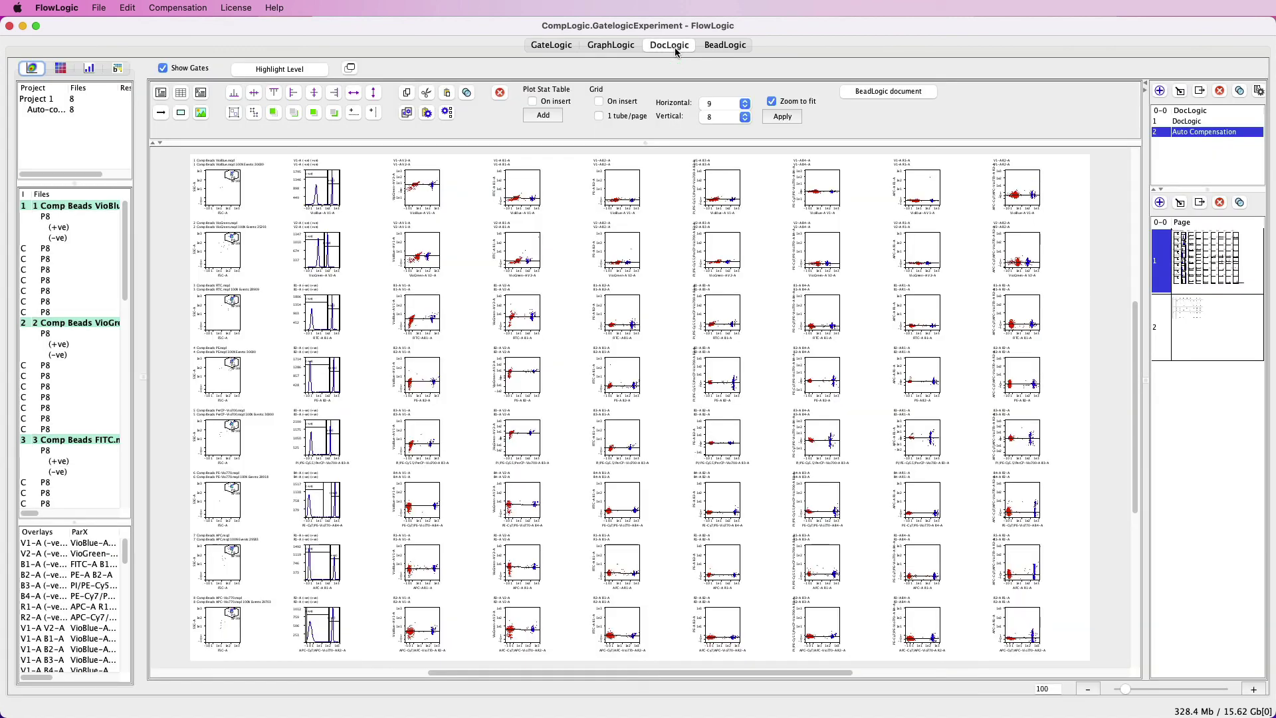
pyautogui.click(1196, 326)
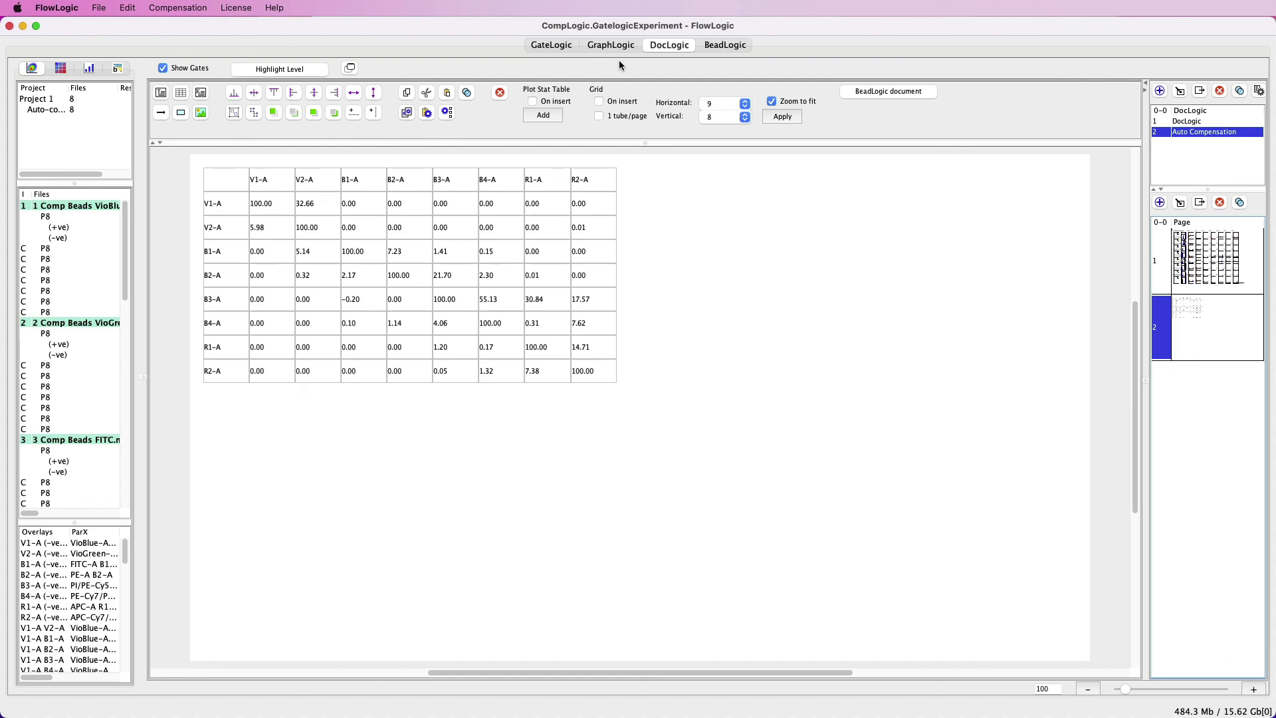
pyautogui.click(551, 45)
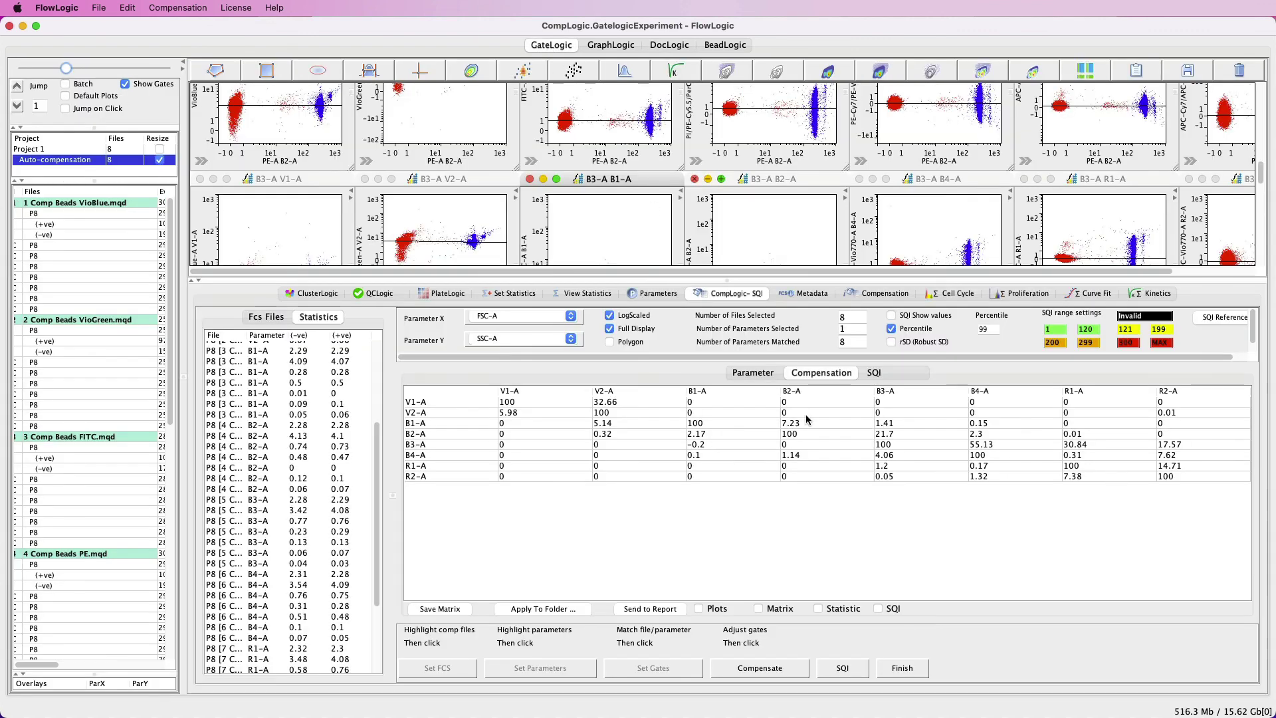
# Step: Finish the compensation run and select all eight compensation bead files in Fcs Files
pyautogui.click(900, 670)
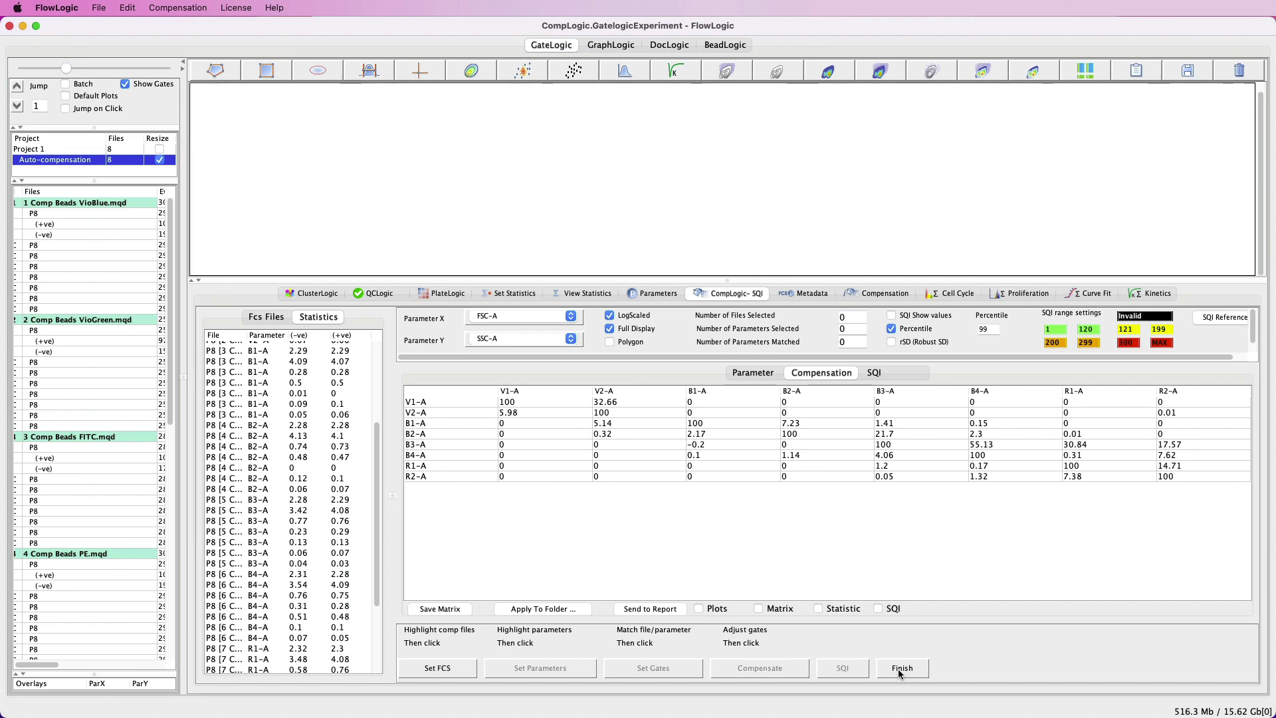
pyautogui.click(283, 322)
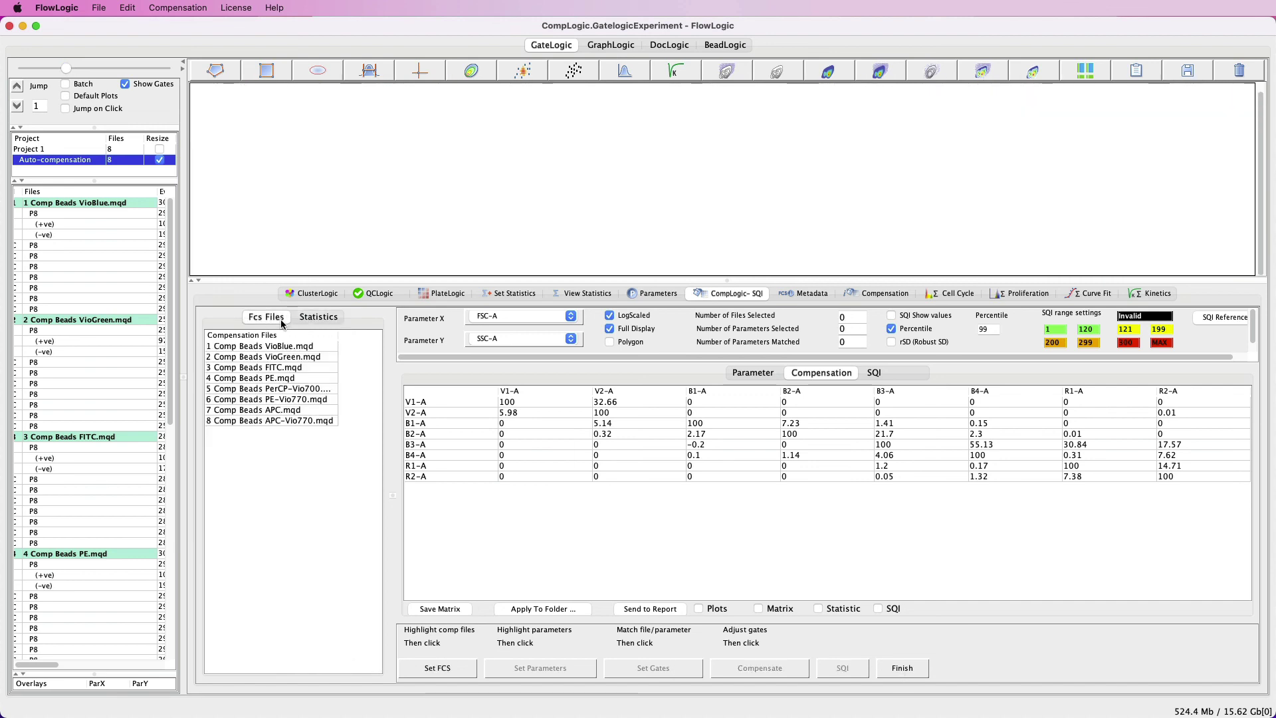
pyautogui.moveTo(305, 347); pyautogui.dragTo(308, 423)
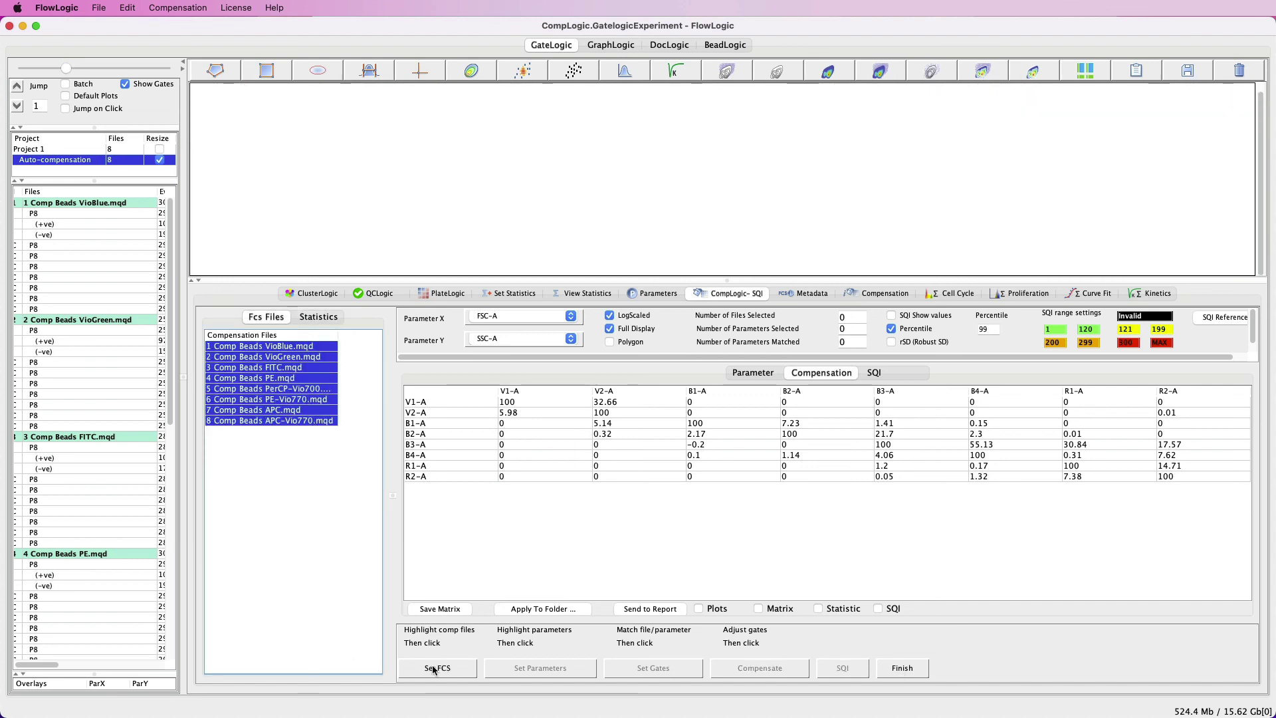